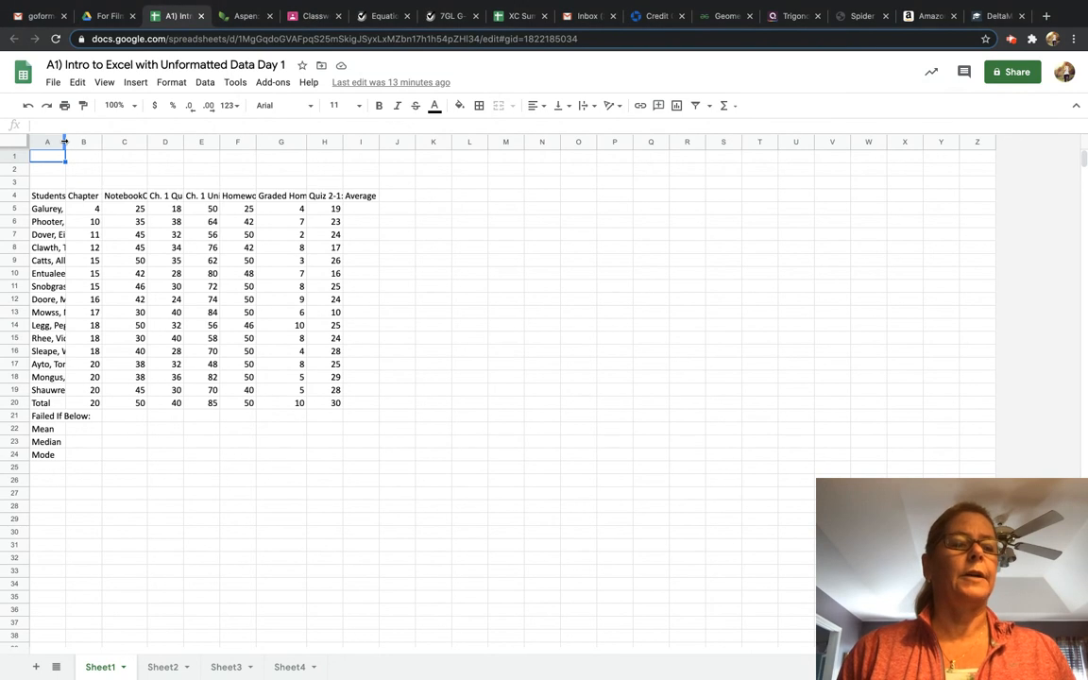
# Resize columns A and B to fit the student names and the Chapter 1 Quiz header.
pyautogui.moveTo(65, 142)
pyautogui.mouseDown()
pyautogui.moveTo(125, 144)
pyautogui.moveTo(74, 142)
pyautogui.mouseUp()
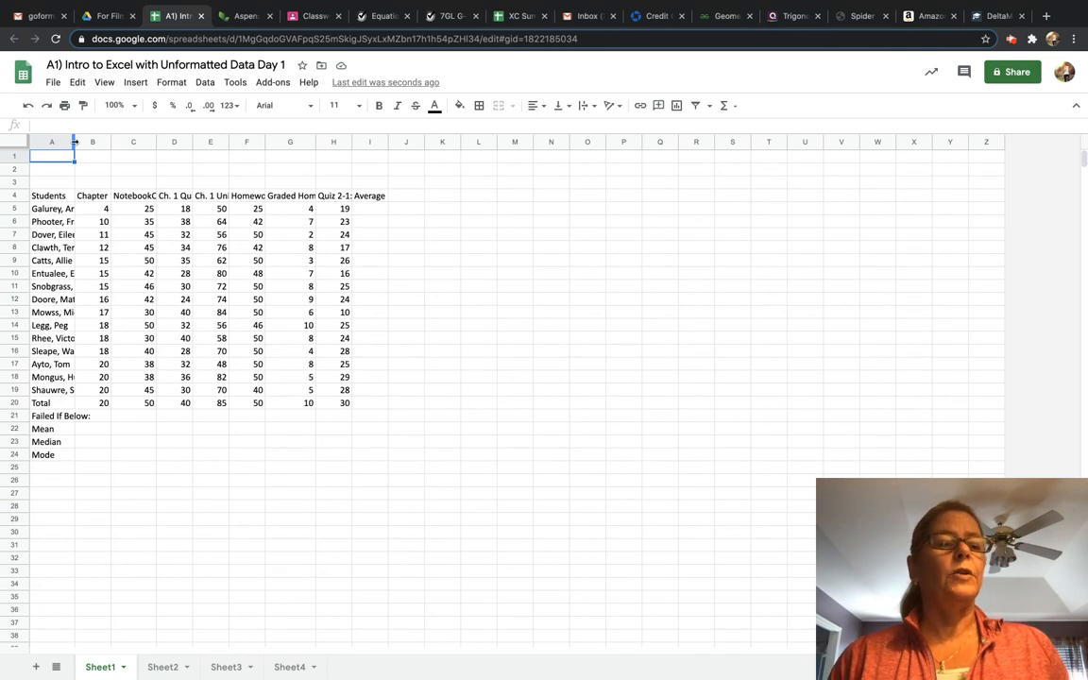
pyautogui.doubleClick(74, 141)
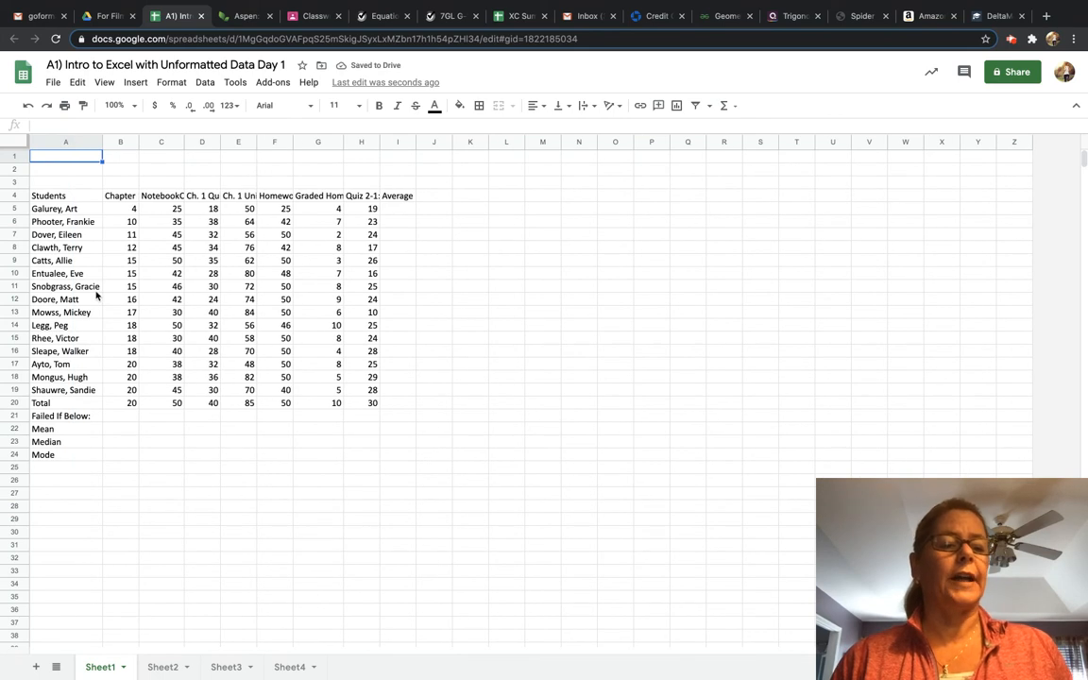
pyautogui.doubleClick(138, 142)
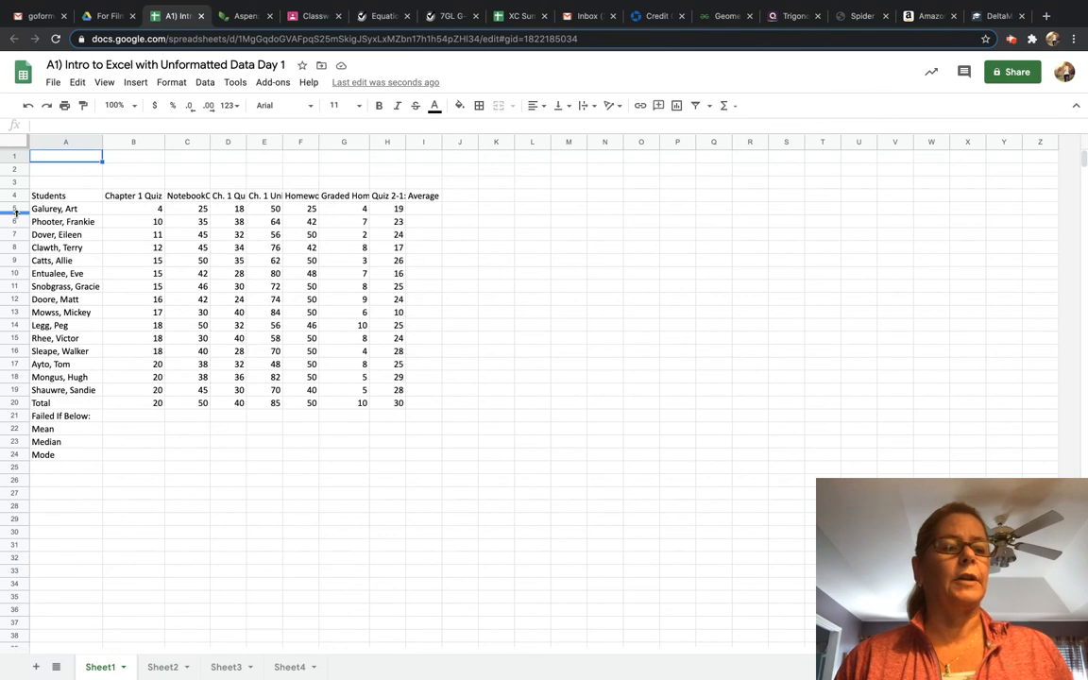
# Enlarge row 5 and restore it to its fitted height.
pyautogui.moveTo(16, 214); pyautogui.dragTo(16, 235)
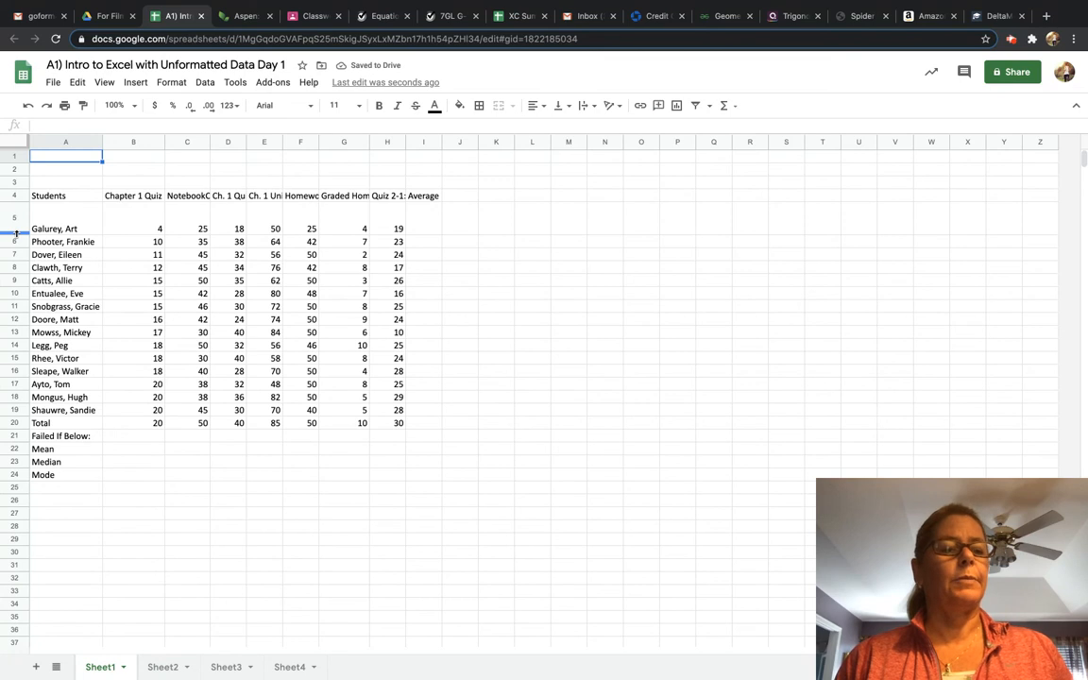
pyautogui.doubleClick(16, 234)
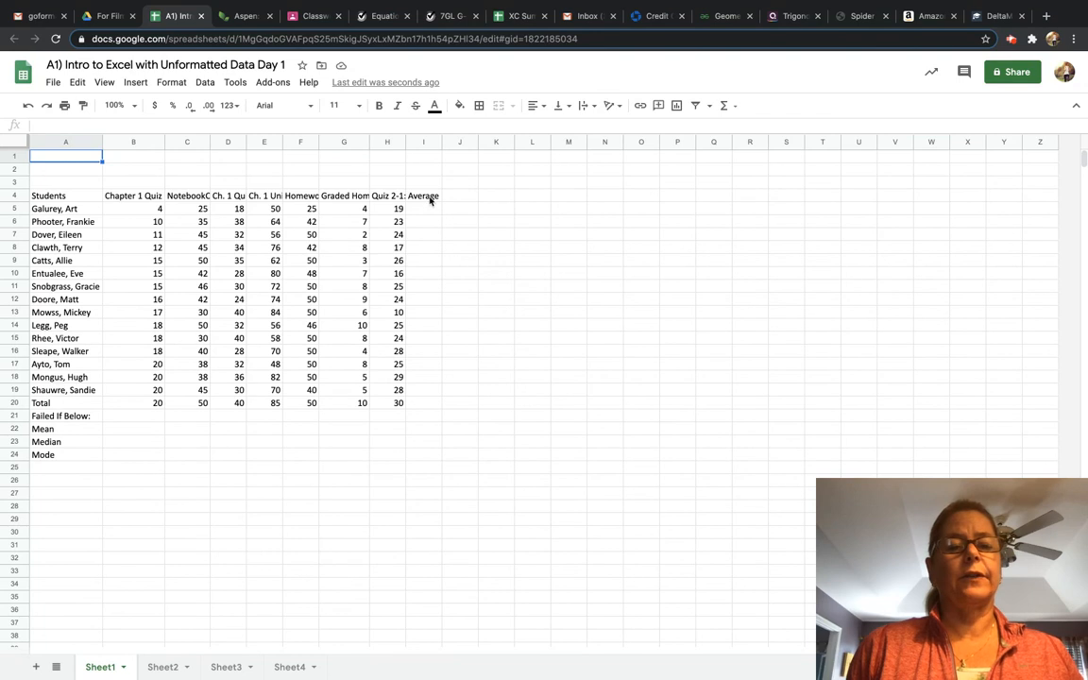
# Select the header cells B4, C4 and D4 to read their full text.
pyautogui.click(131, 198)
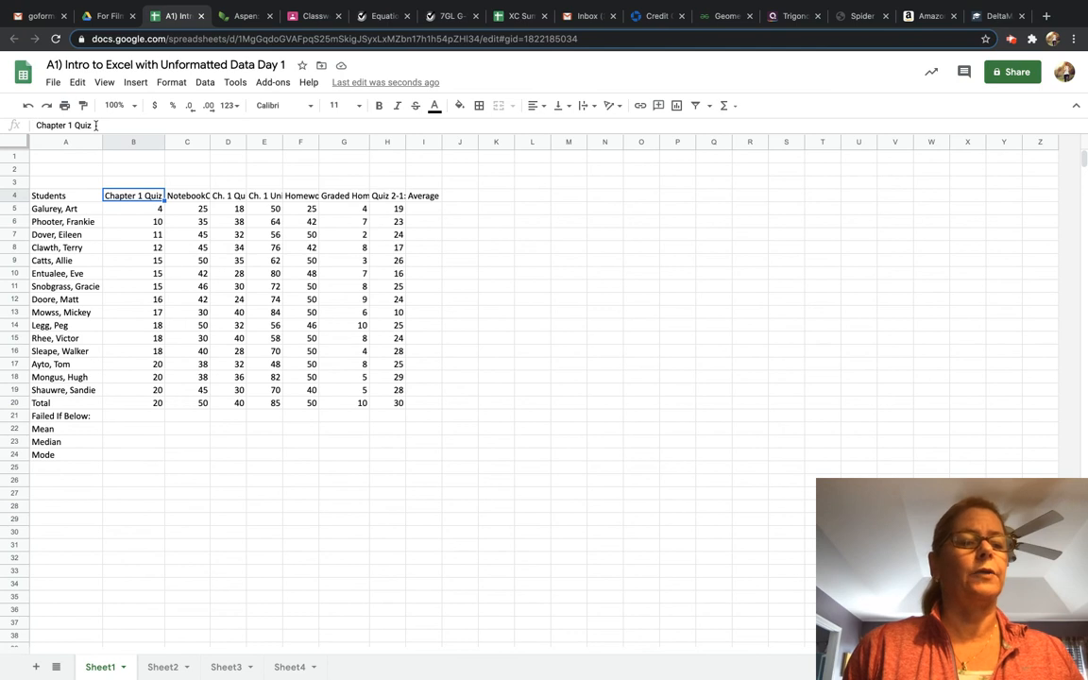
pyautogui.click(185, 198)
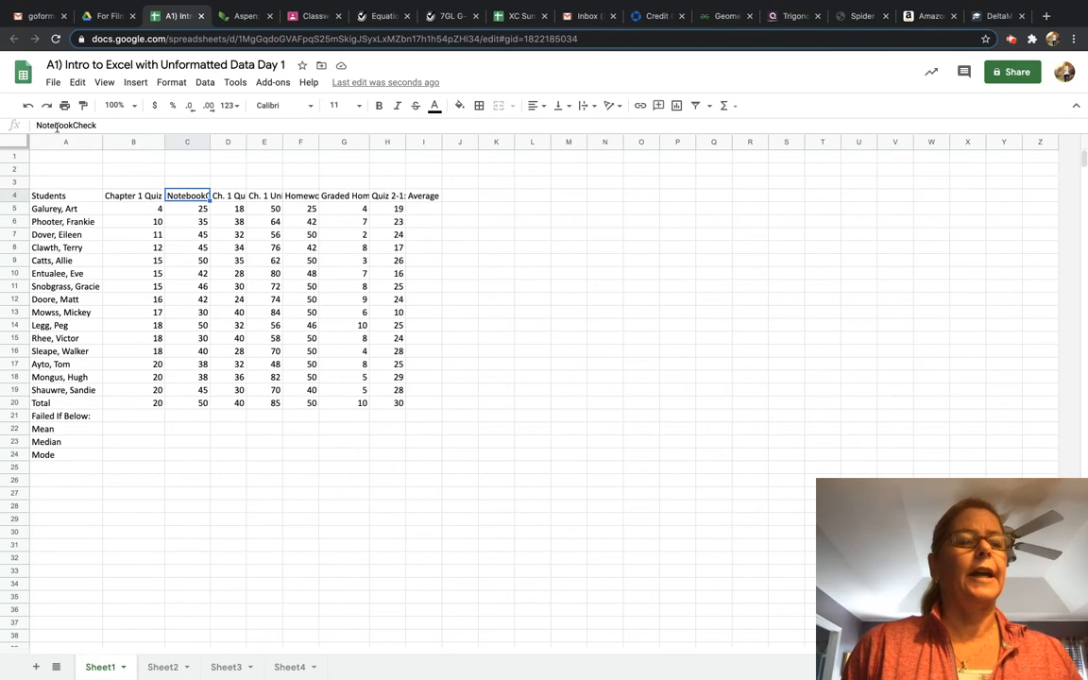
pyautogui.click(229, 197)
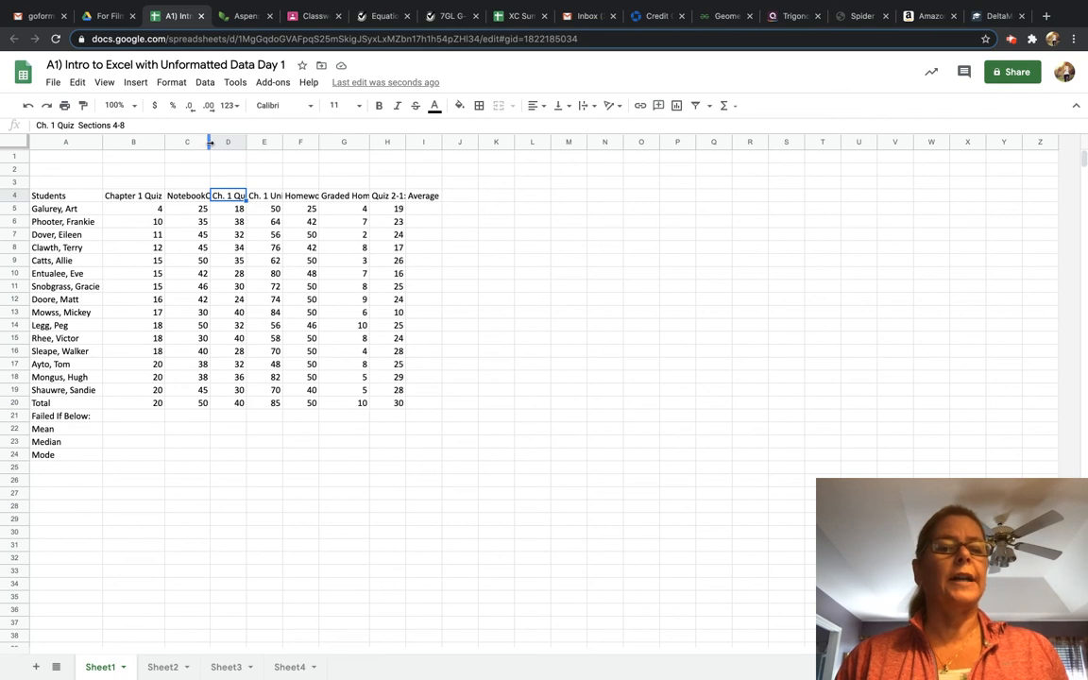
pyautogui.moveTo(209, 142); pyautogui.dragTo(327, 142)
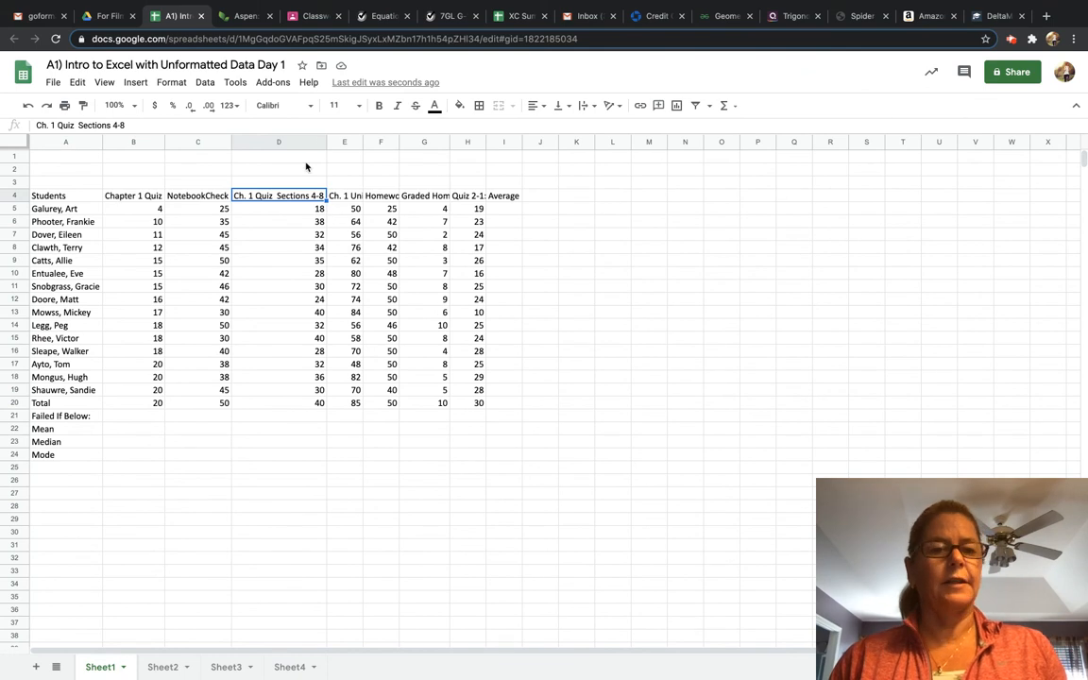
pyautogui.press('super+z')
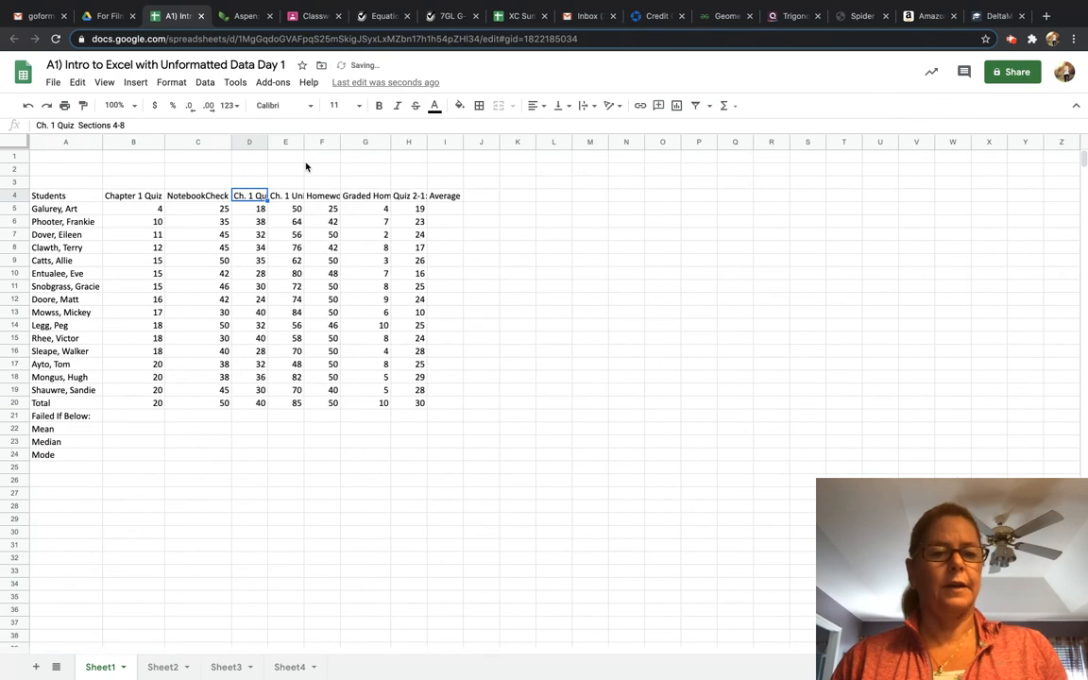
pyautogui.press('super+z')
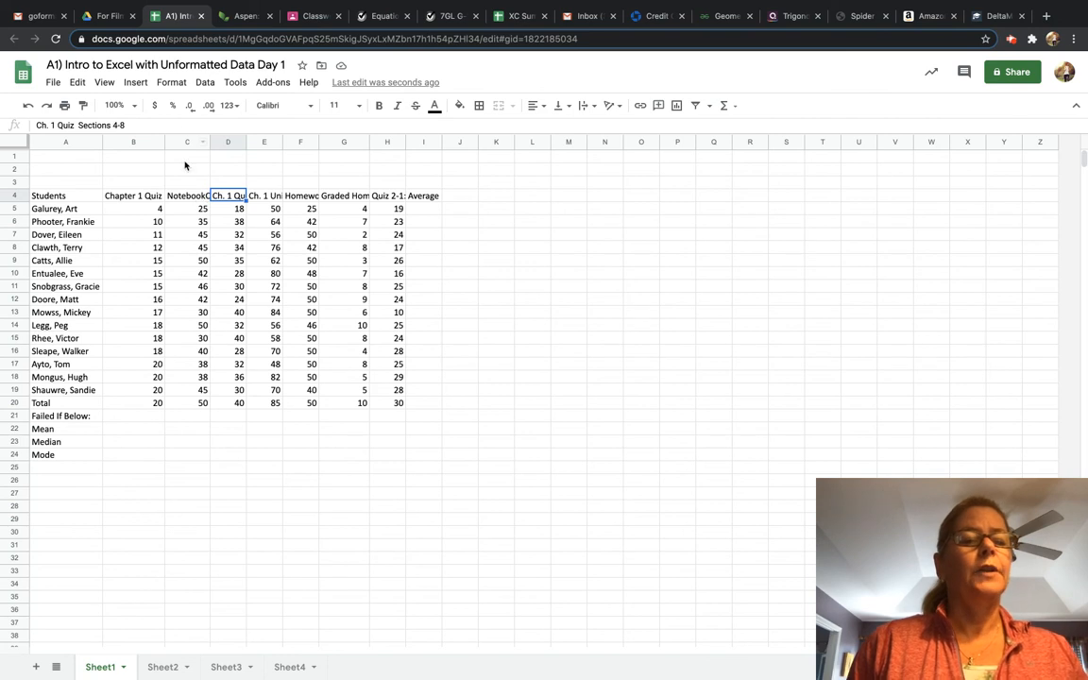
# Turn on text wrapping for the Notebook Check header in C4.
pyautogui.click(181, 199)
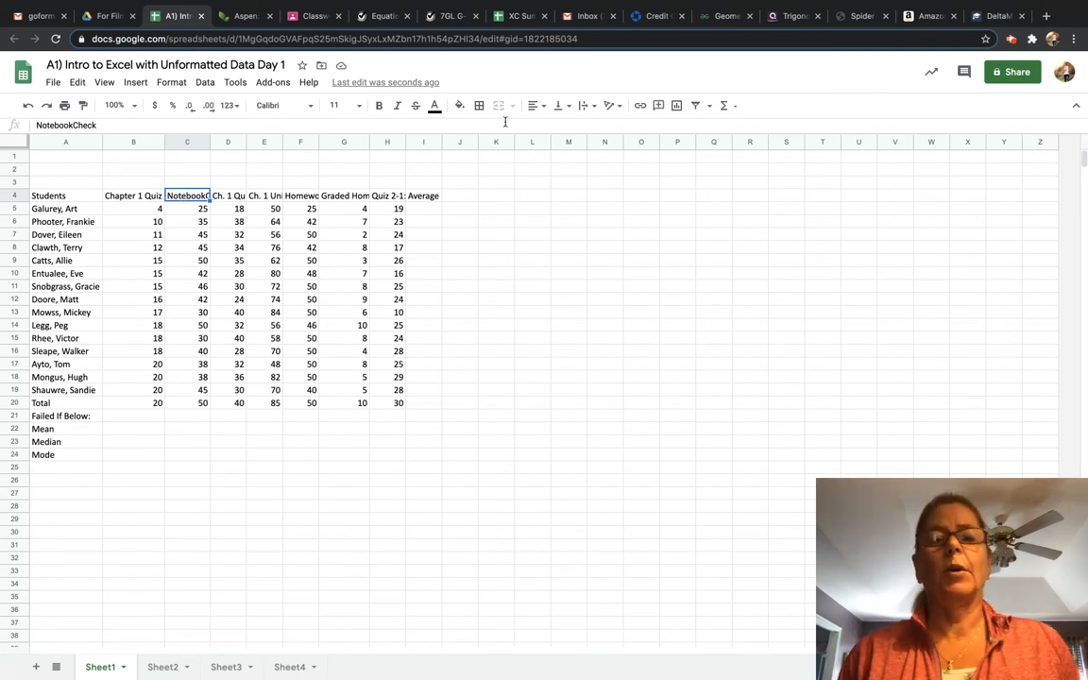
pyautogui.click(583, 109)
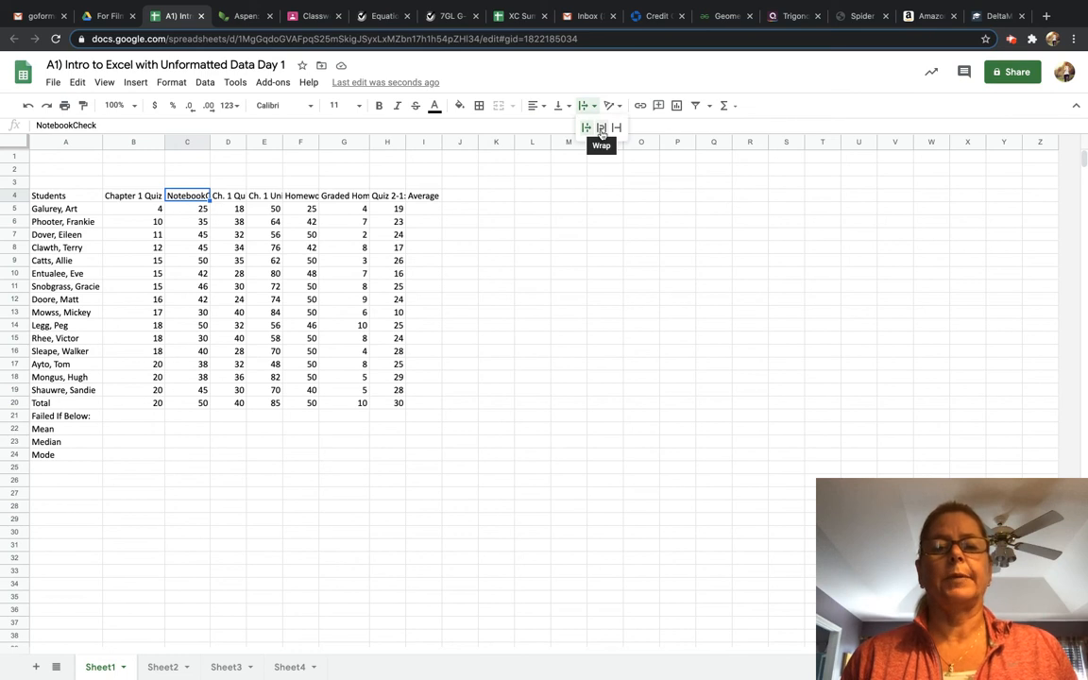
pyautogui.click(601, 128)
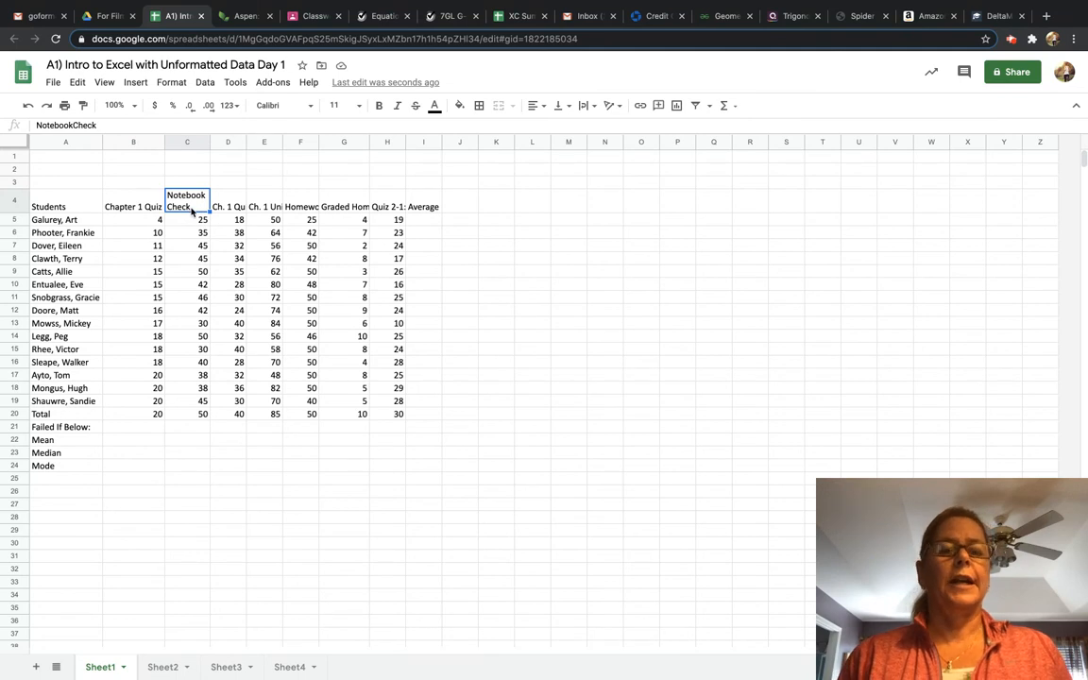
# Wrap the text of the Ch. 1 Quiz Sections 4-8 header in D4 and widen column D slightly.
pyautogui.click(231, 207)
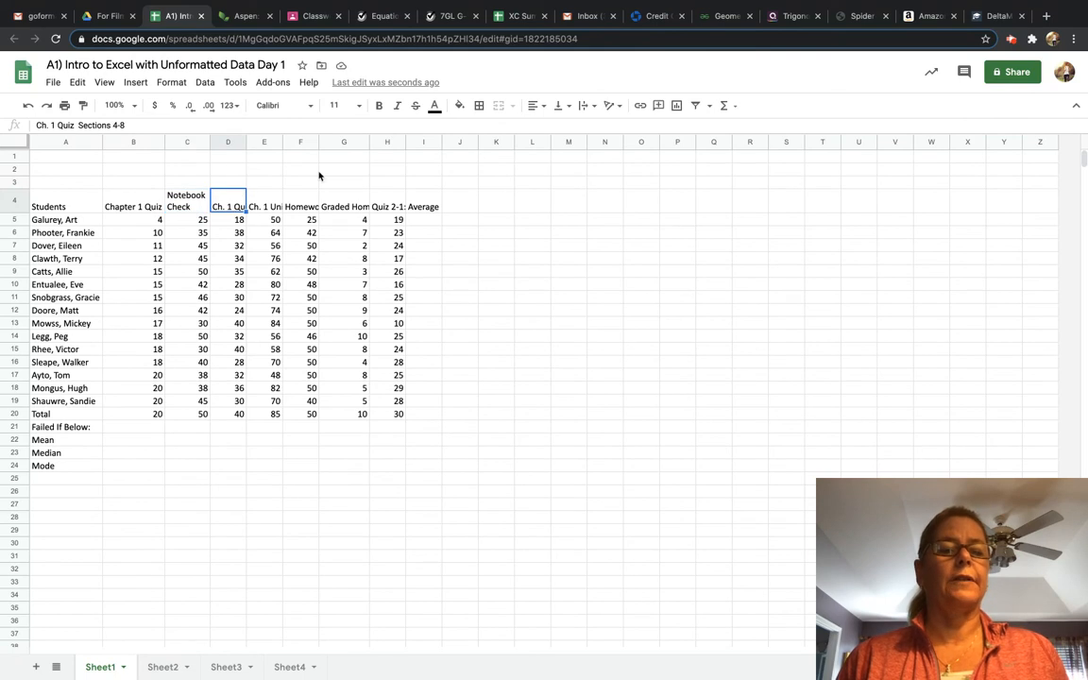
pyautogui.click(585, 106)
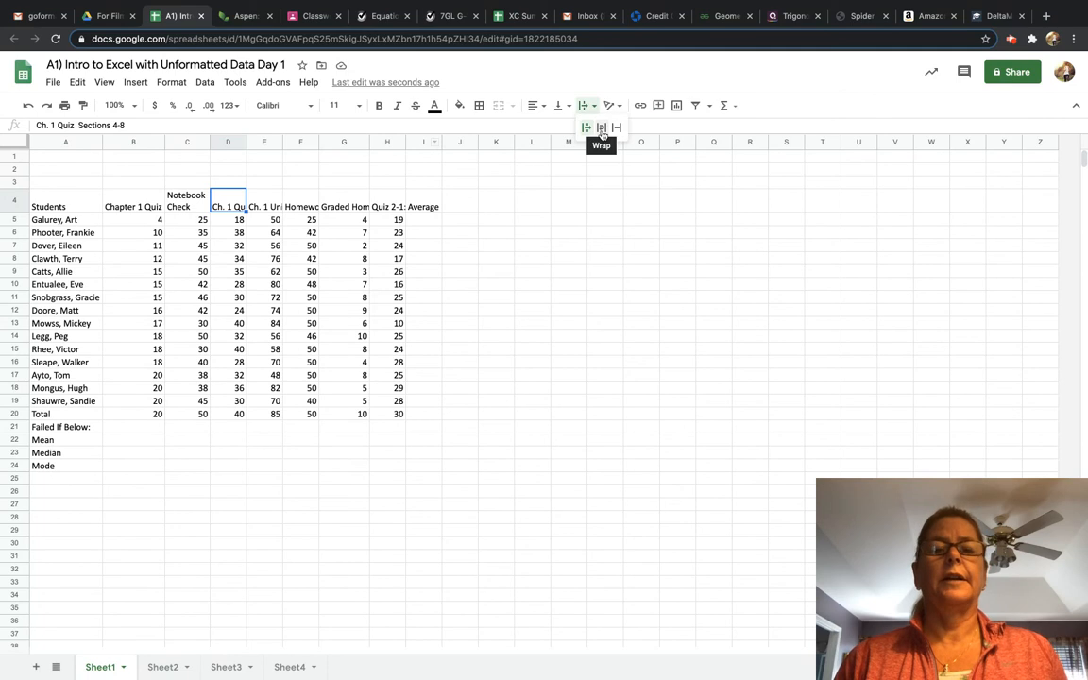
pyautogui.click(602, 130)
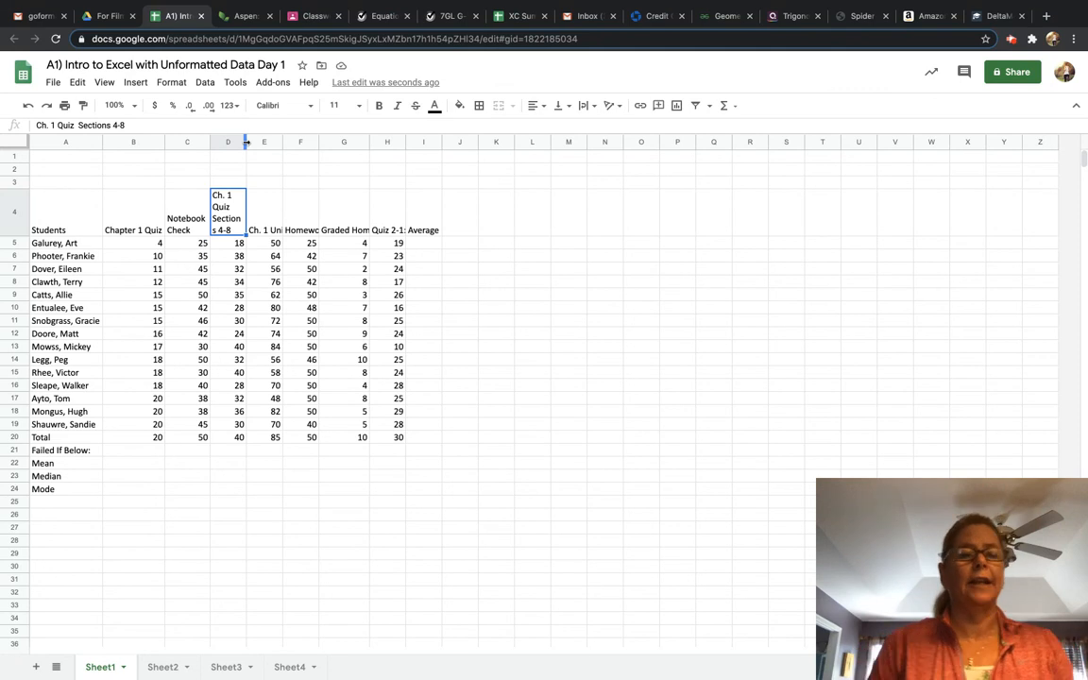
pyautogui.moveTo(246, 142); pyautogui.dragTo(250, 142)
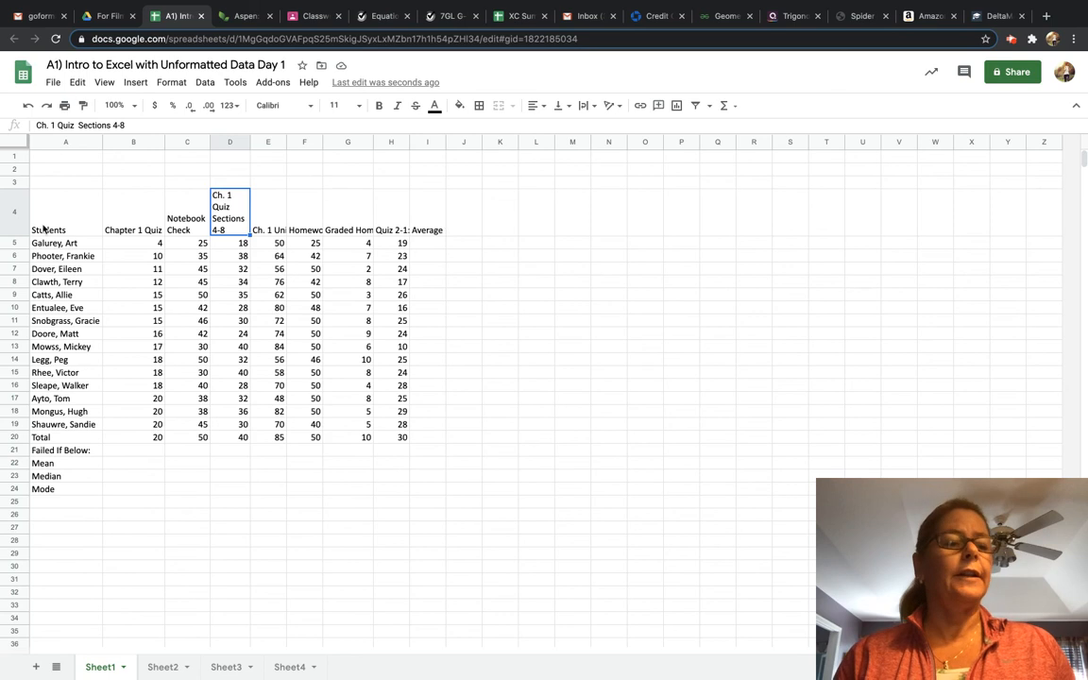
# Check the remaining headers, then apply text wrapping to the whole header row 4.
pyautogui.click(269, 223)
pyautogui.click(308, 218)
pyautogui.click(352, 222)
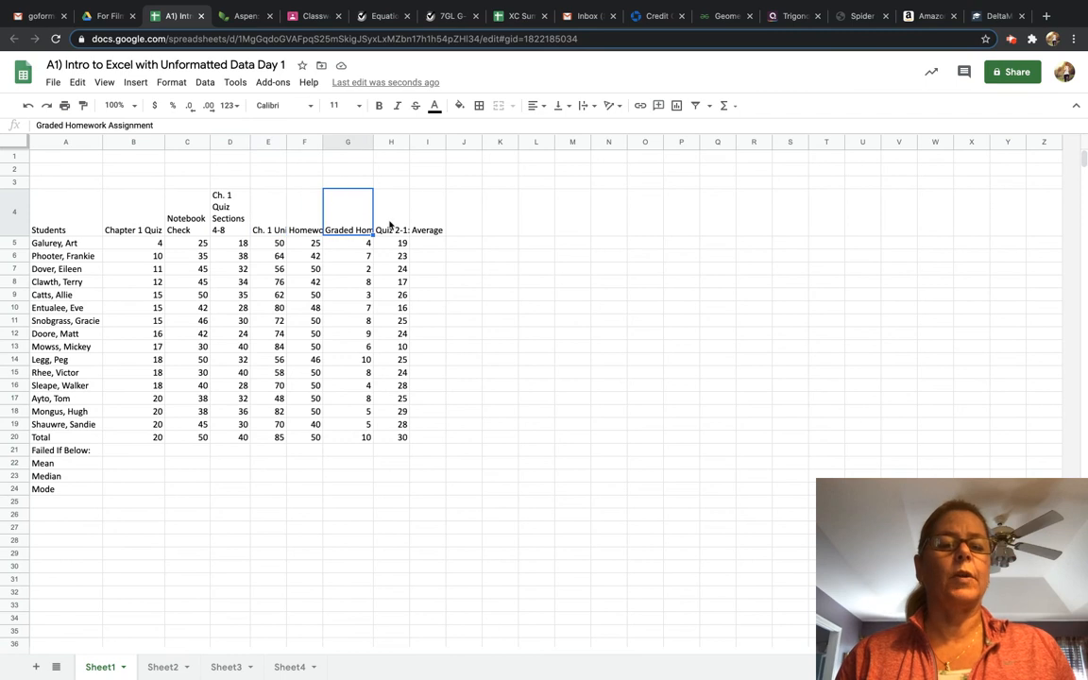
pyautogui.click(389, 223)
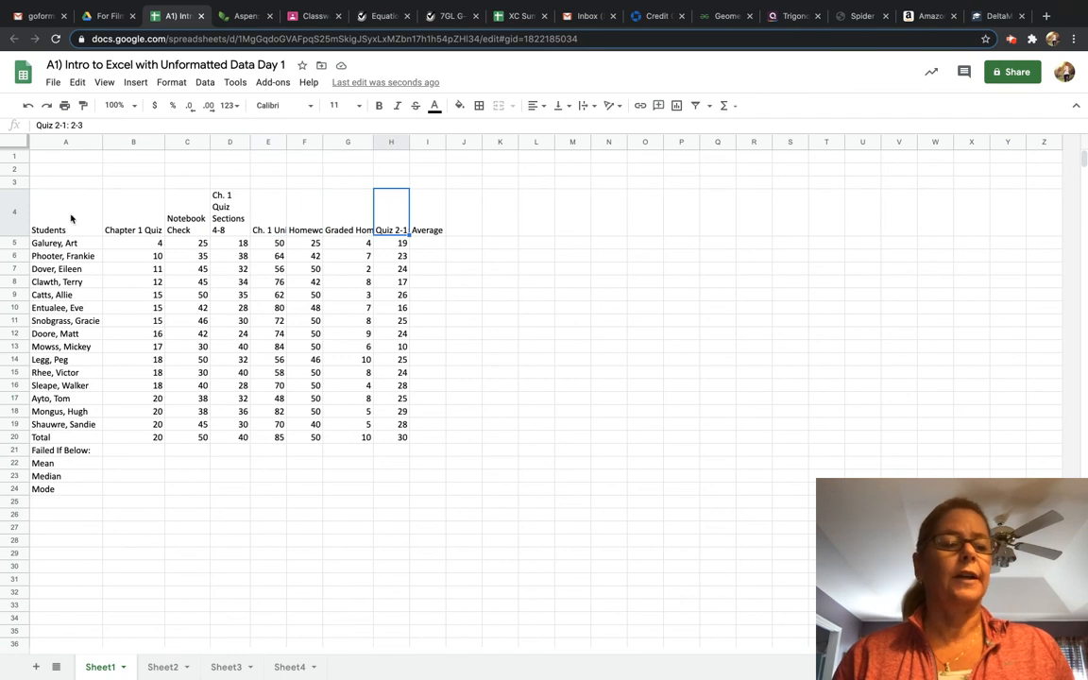
pyautogui.click(12, 214)
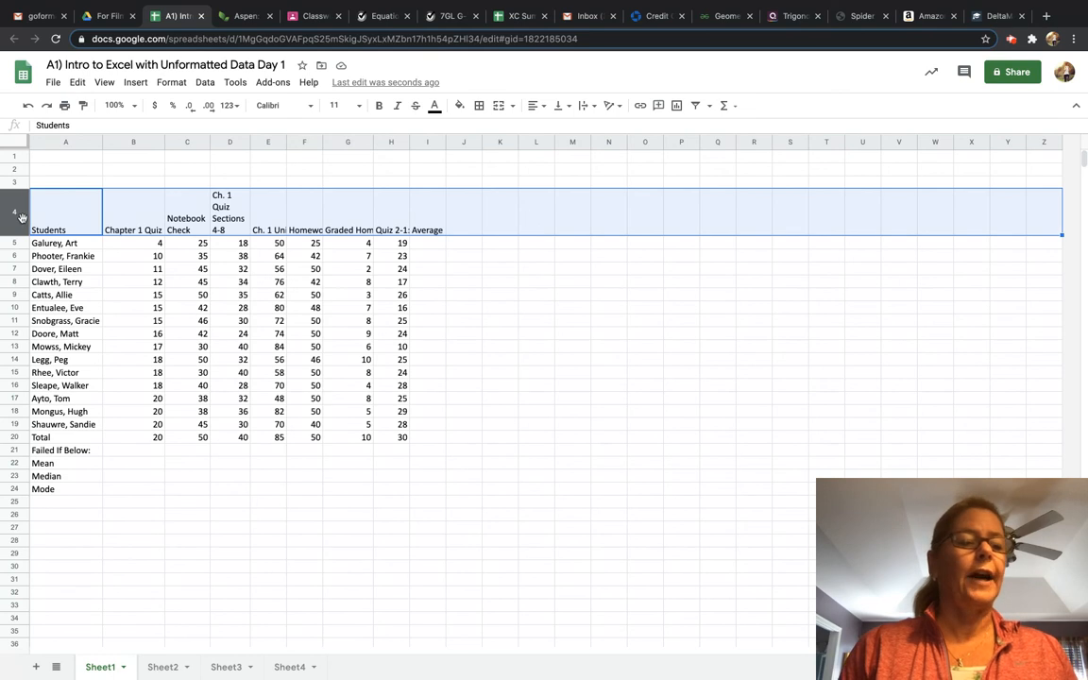
pyautogui.click(586, 111)
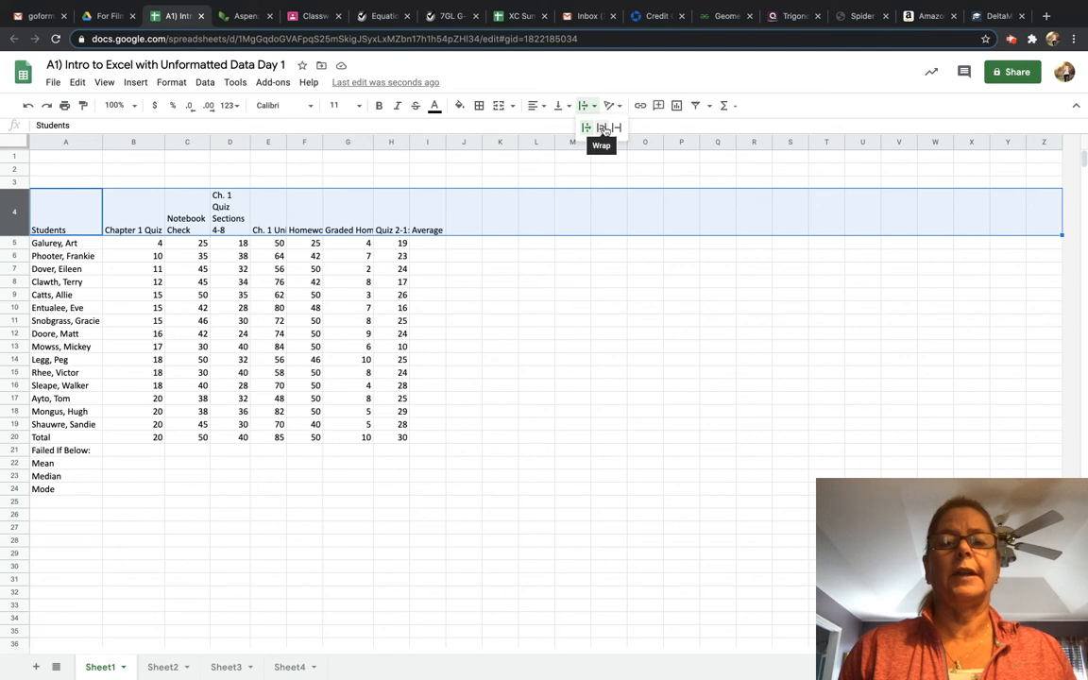
pyautogui.click(603, 126)
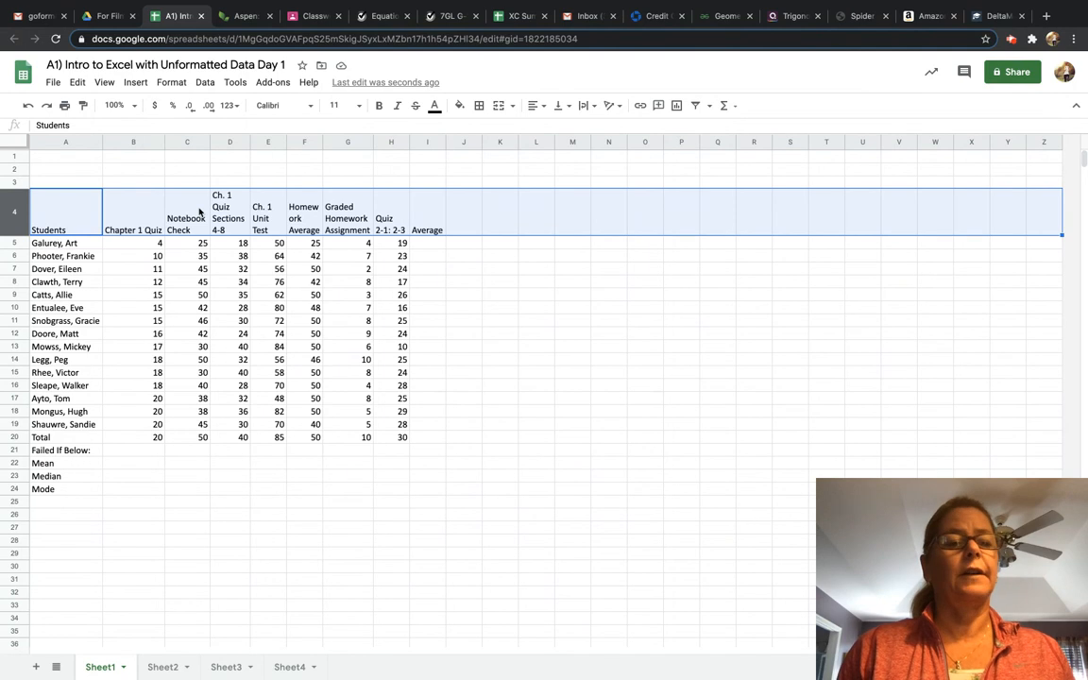
# Make header row 4 bold and center-aligned.
pyautogui.click(378, 107)
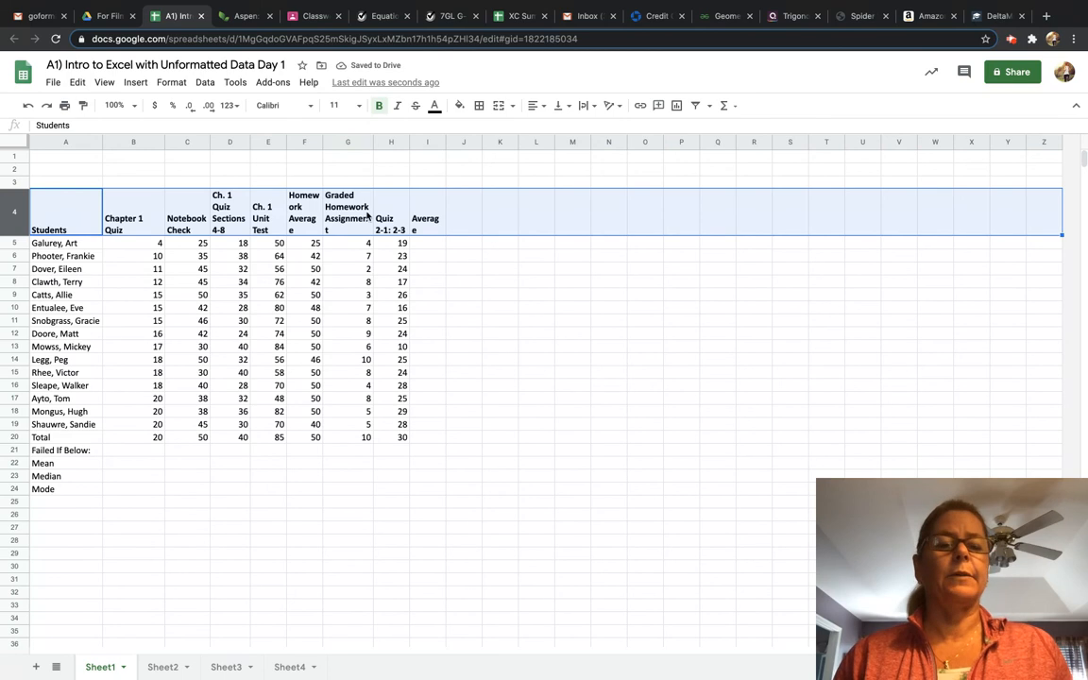
pyautogui.click(544, 108)
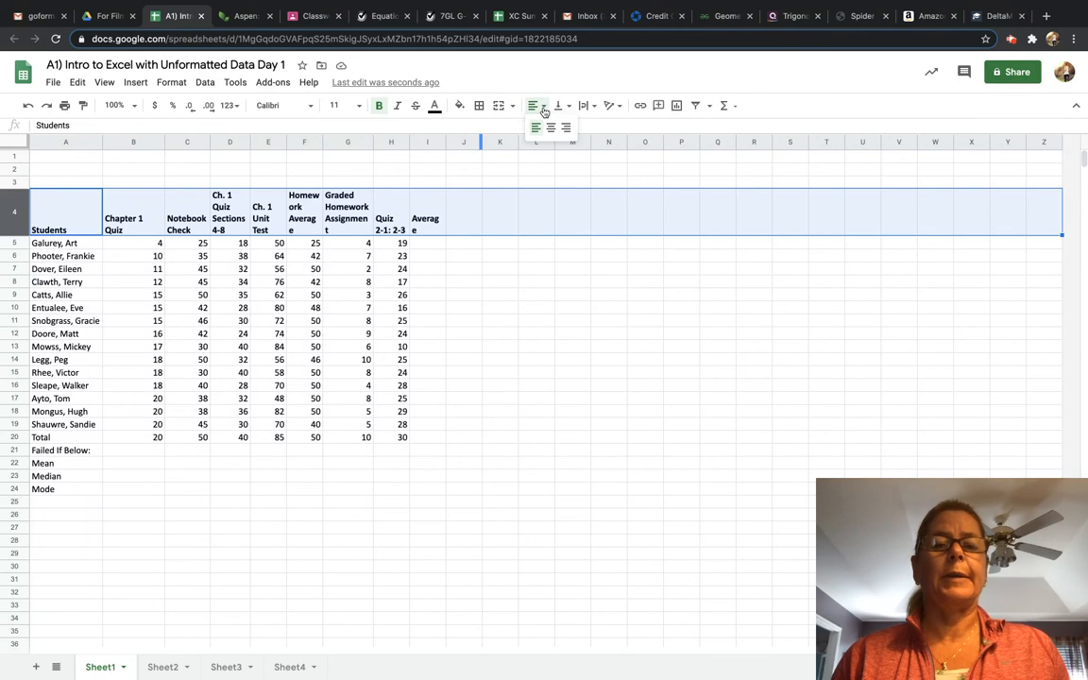
pyautogui.click(551, 129)
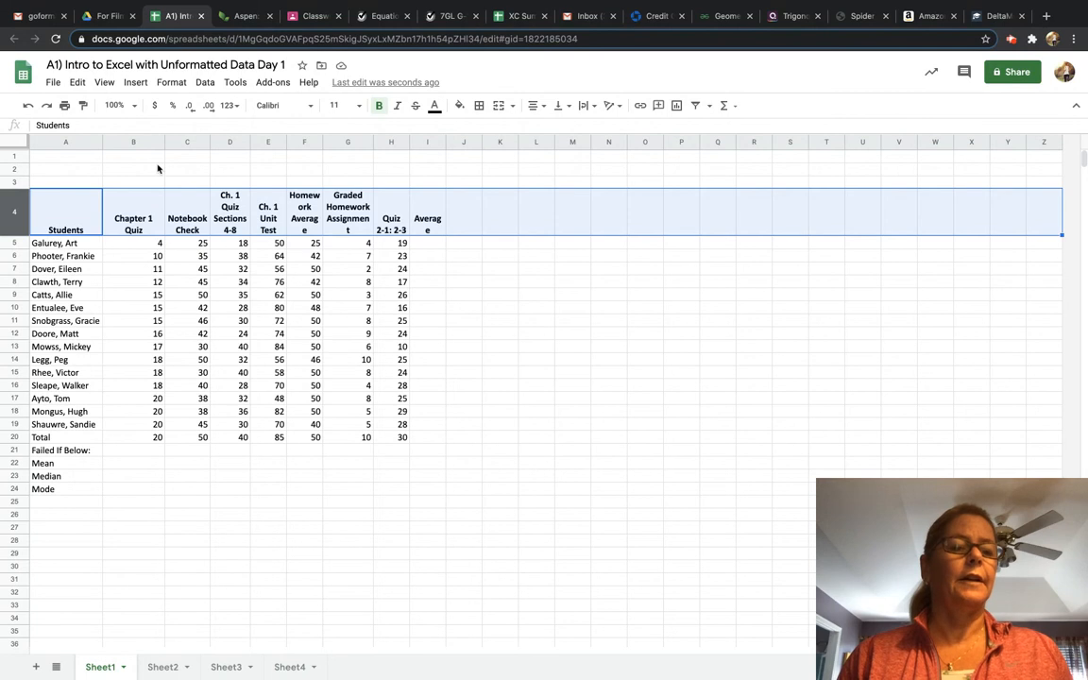
pyautogui.click(314, 173)
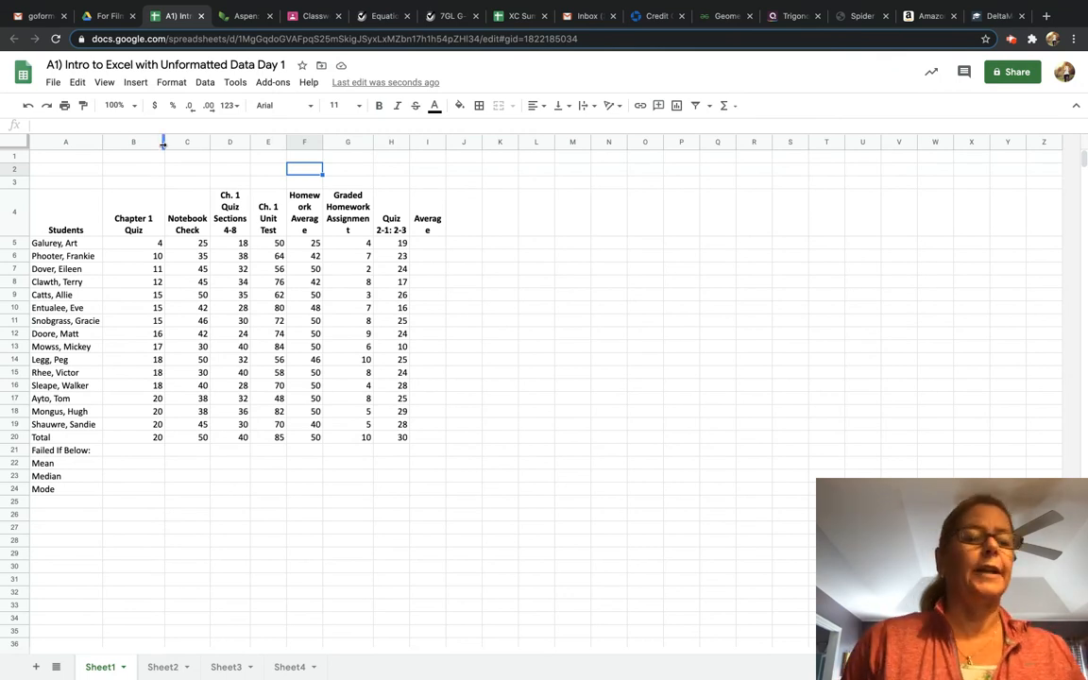
# Narrow column B and widen column F so Homework Average fits on one line.
pyautogui.moveTo(163, 142); pyautogui.dragTo(145, 141)
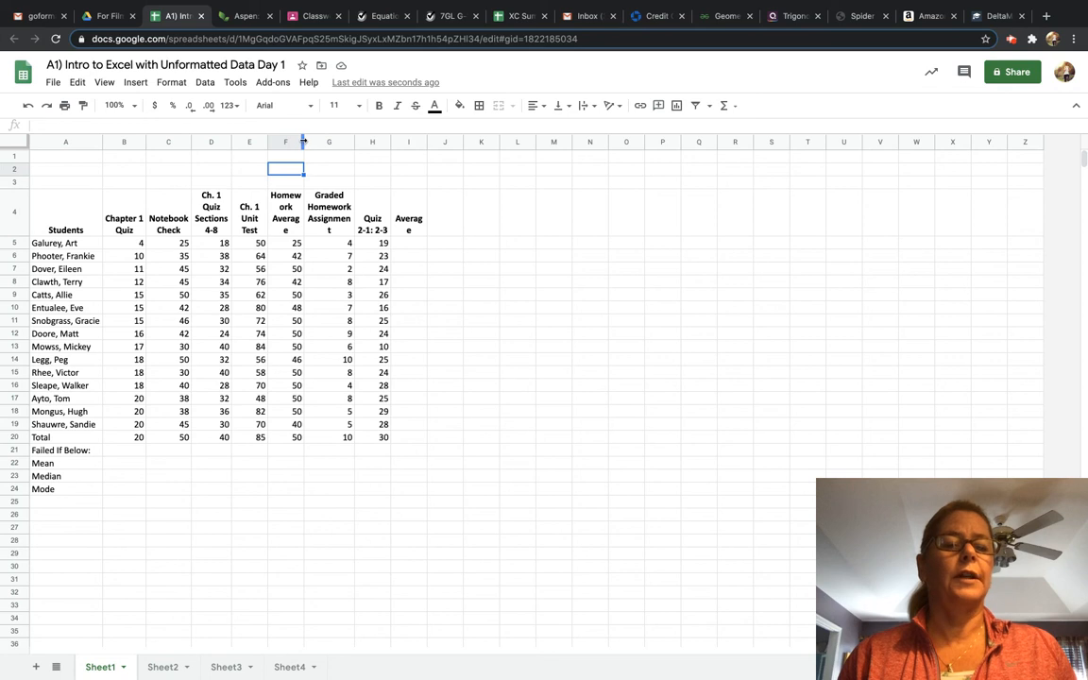
pyautogui.click(304, 142)
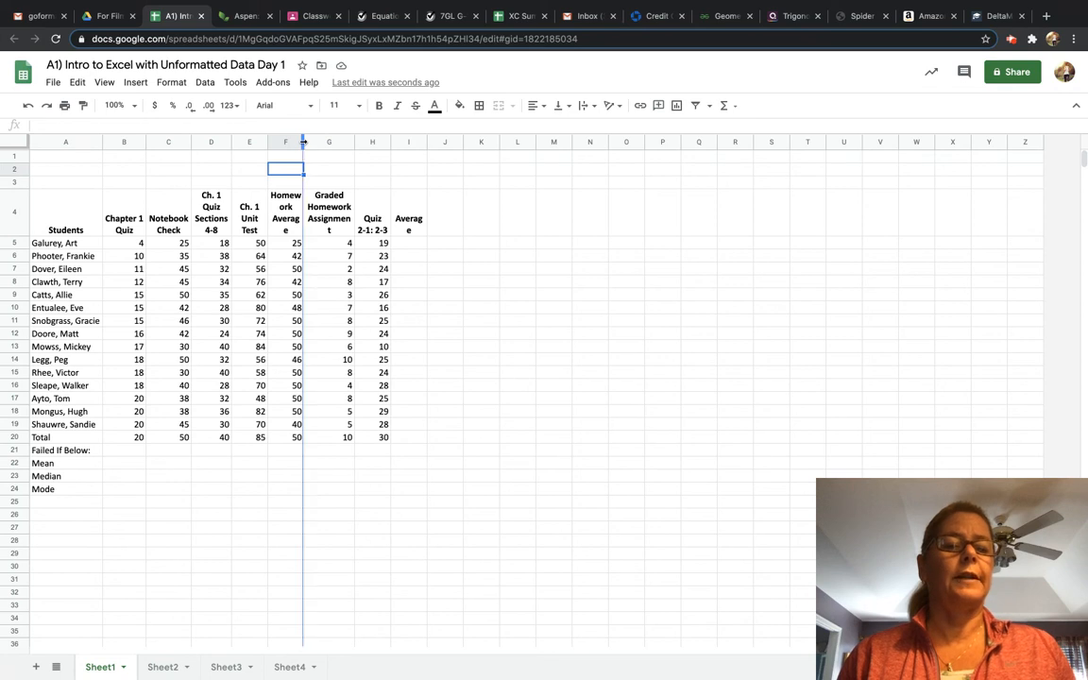
pyautogui.doubleClick(304, 142)
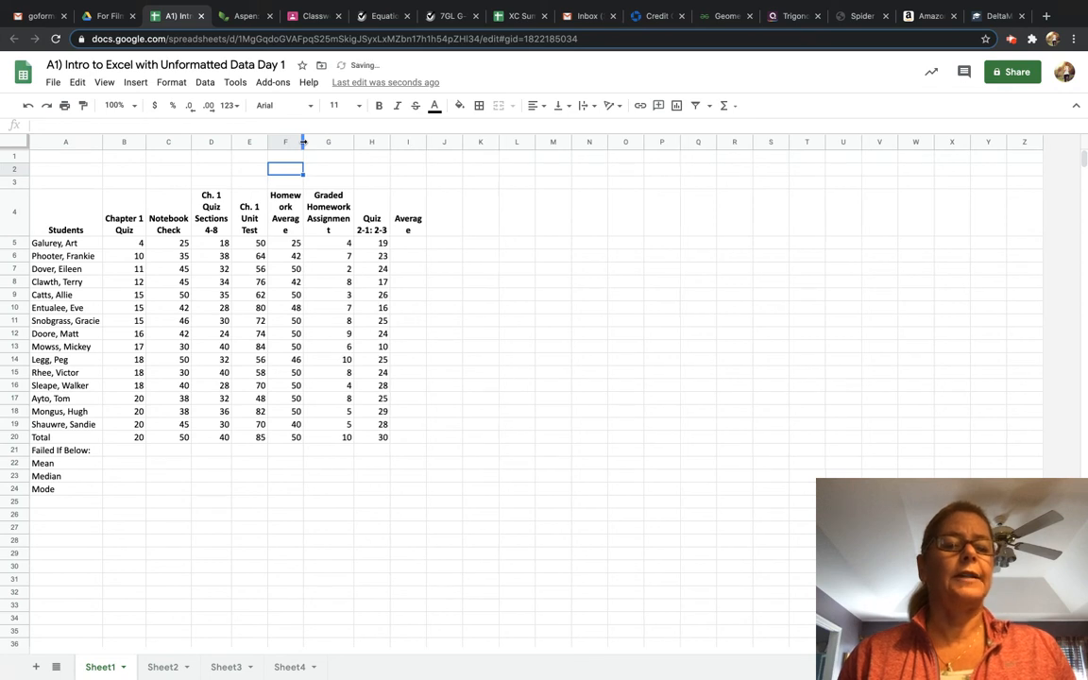
pyautogui.click(304, 141)
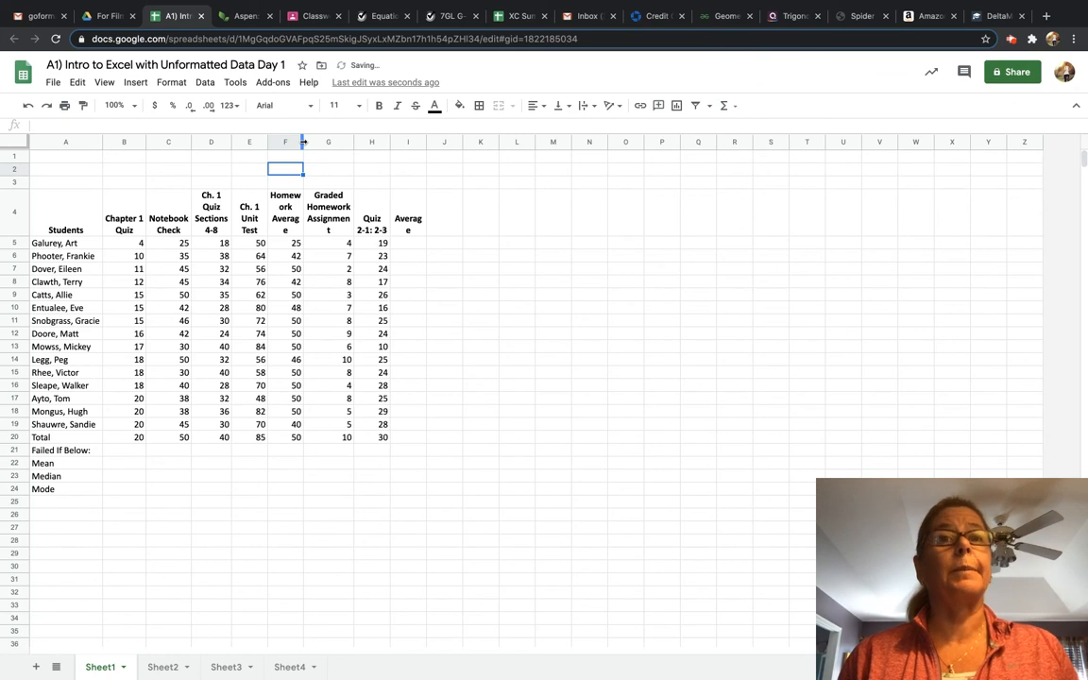
pyautogui.moveTo(303, 142); pyautogui.dragTo(315, 142)
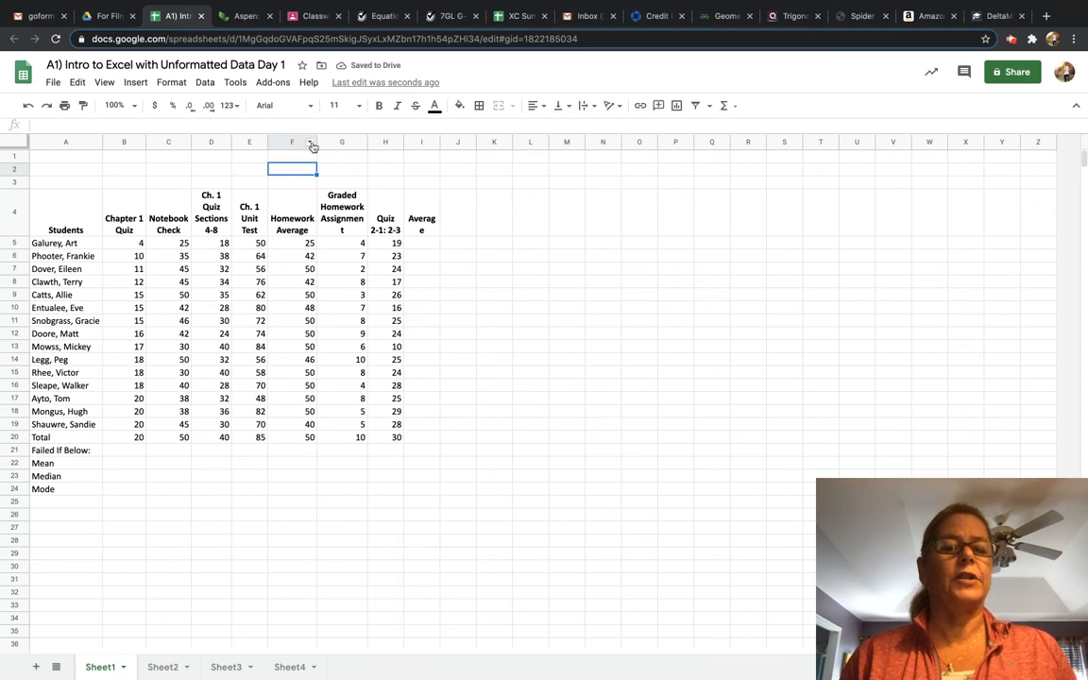
pyautogui.moveTo(317, 142)
pyautogui.mouseDown()
pyautogui.moveTo(349, 142)
pyautogui.moveTo(302, 142)
pyautogui.moveTo(318, 142)
pyautogui.mouseUp()
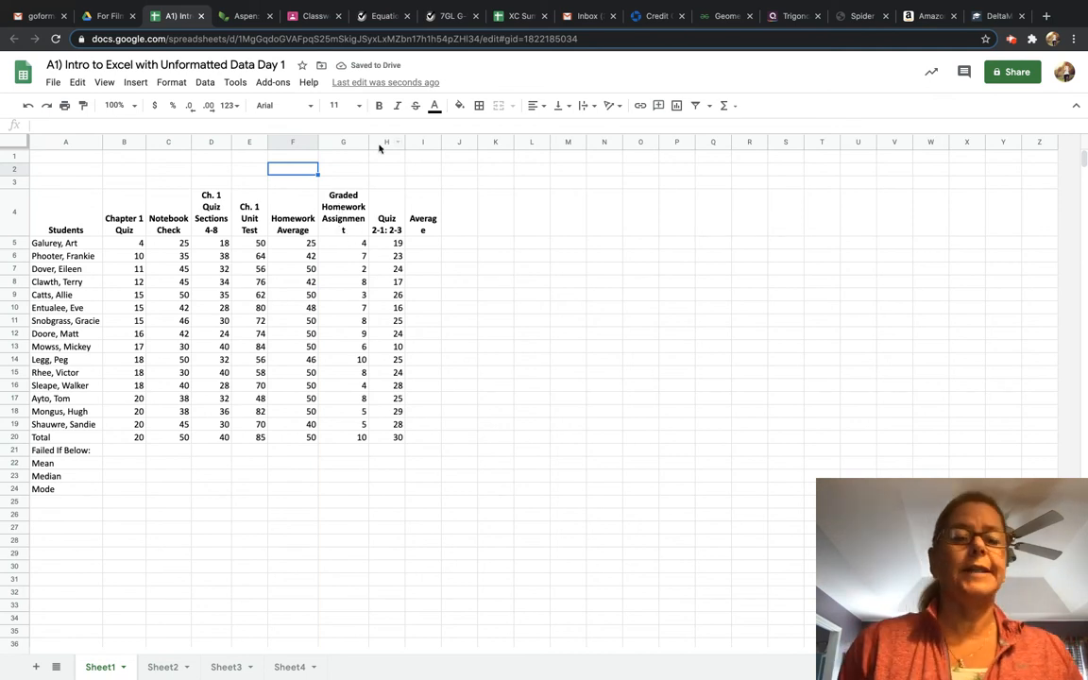
# Widen column G so the Graded Homework Assignment header wraps neatly.
pyautogui.moveTo(369, 142); pyautogui.dragTo(373, 142)
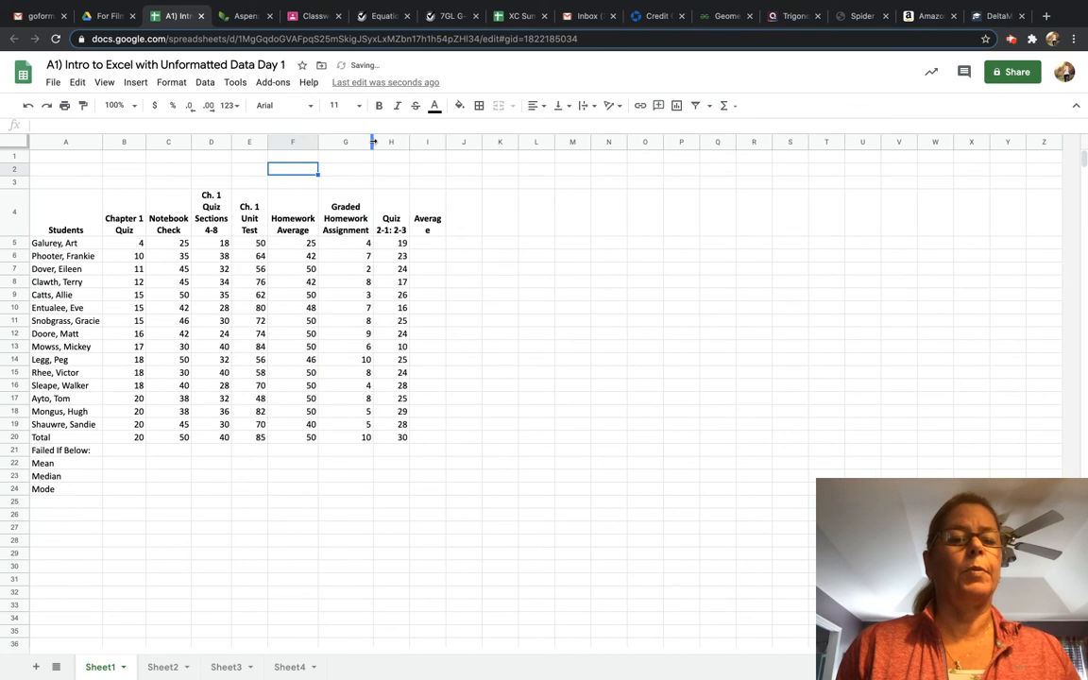
pyautogui.click(393, 228)
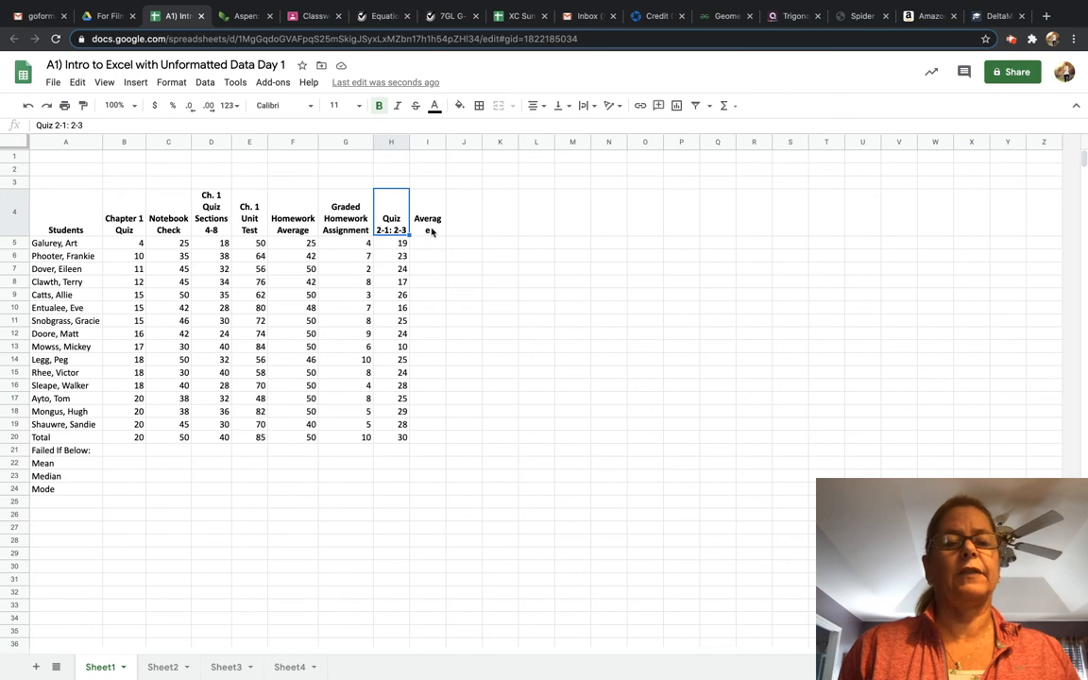
# Auto-fit column I so the Average header fits on one line.
pyautogui.doubleClick(445, 142)
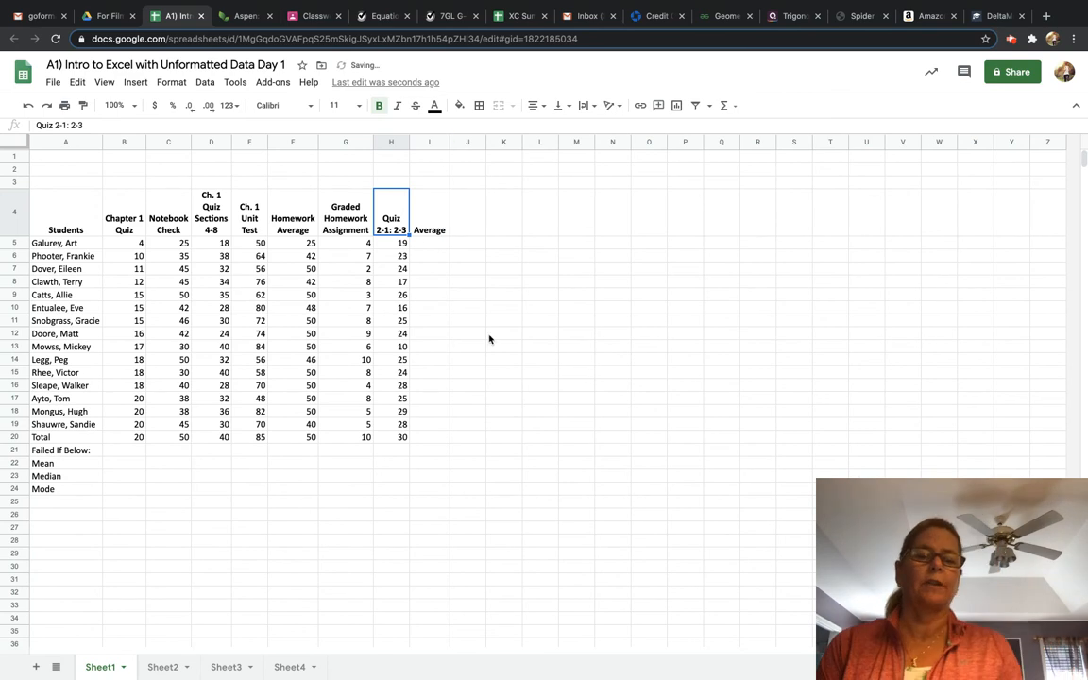
pyautogui.click(530, 334)
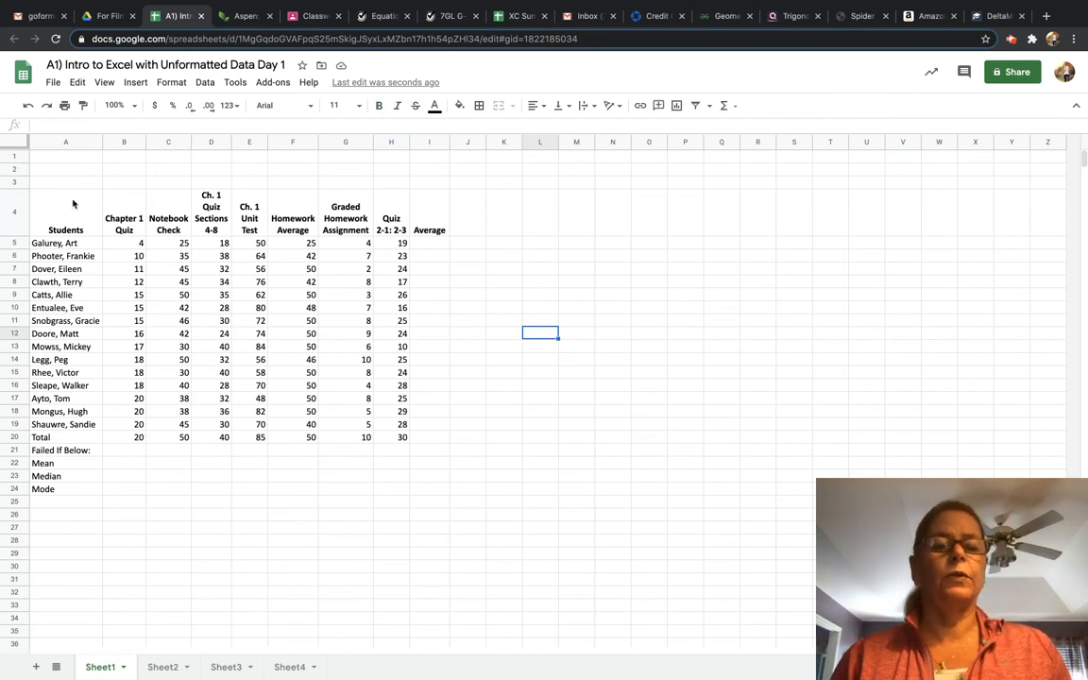
# Vertically center the text in header row 4.
pyautogui.click(12, 209)
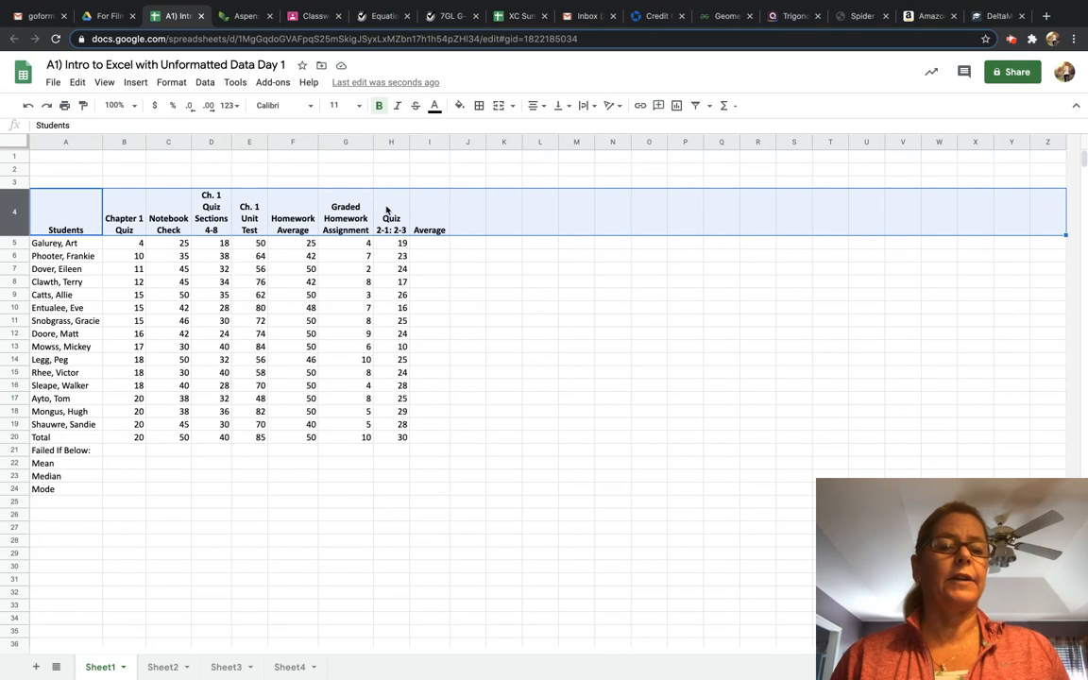
pyautogui.click(570, 111)
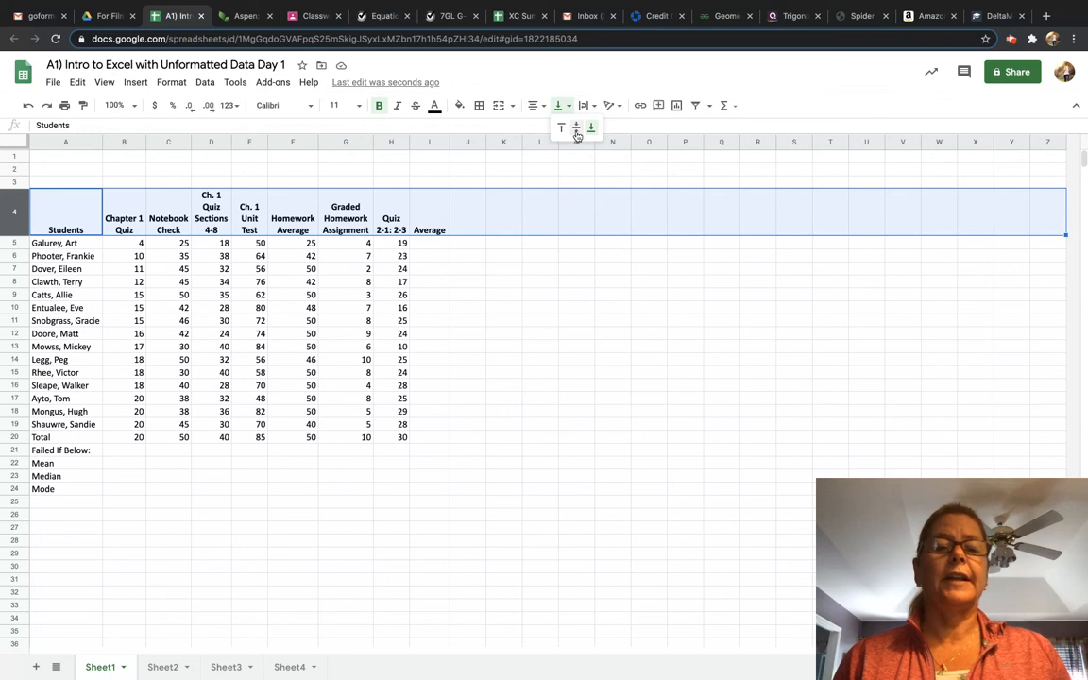
pyautogui.click(577, 132)
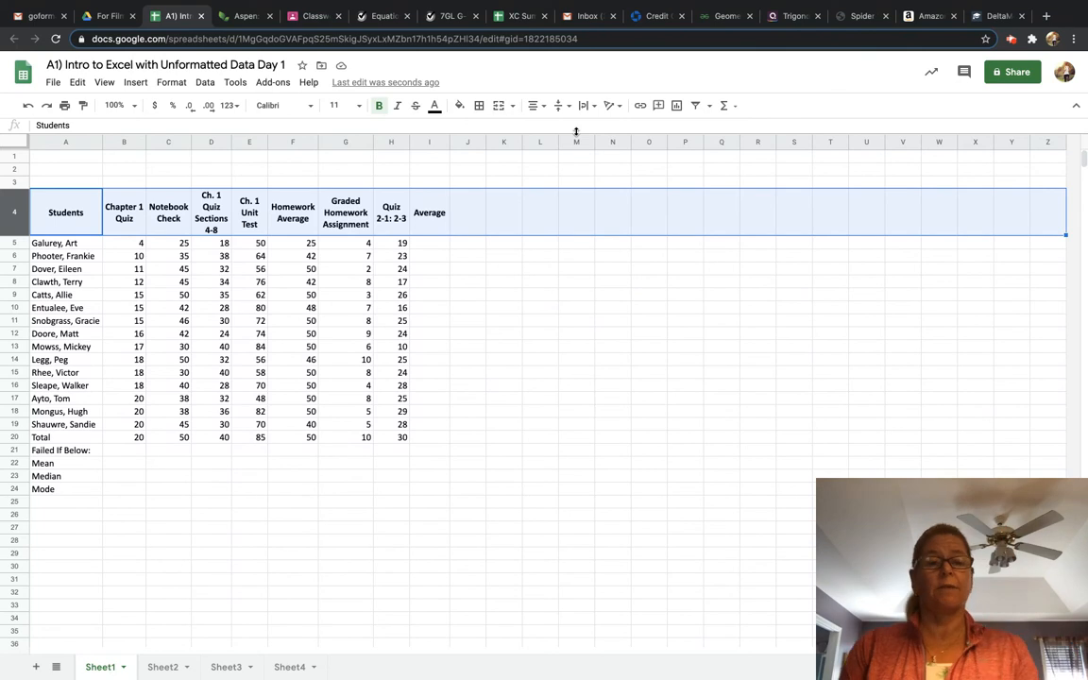
pyautogui.click(540, 107)
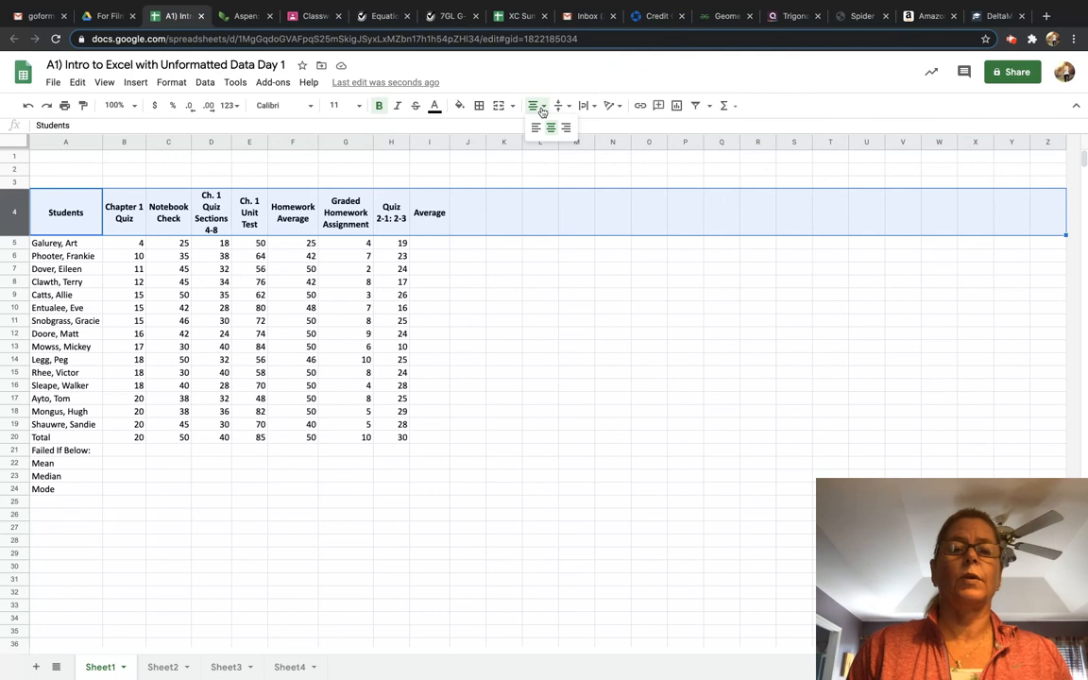
pyautogui.click(570, 107)
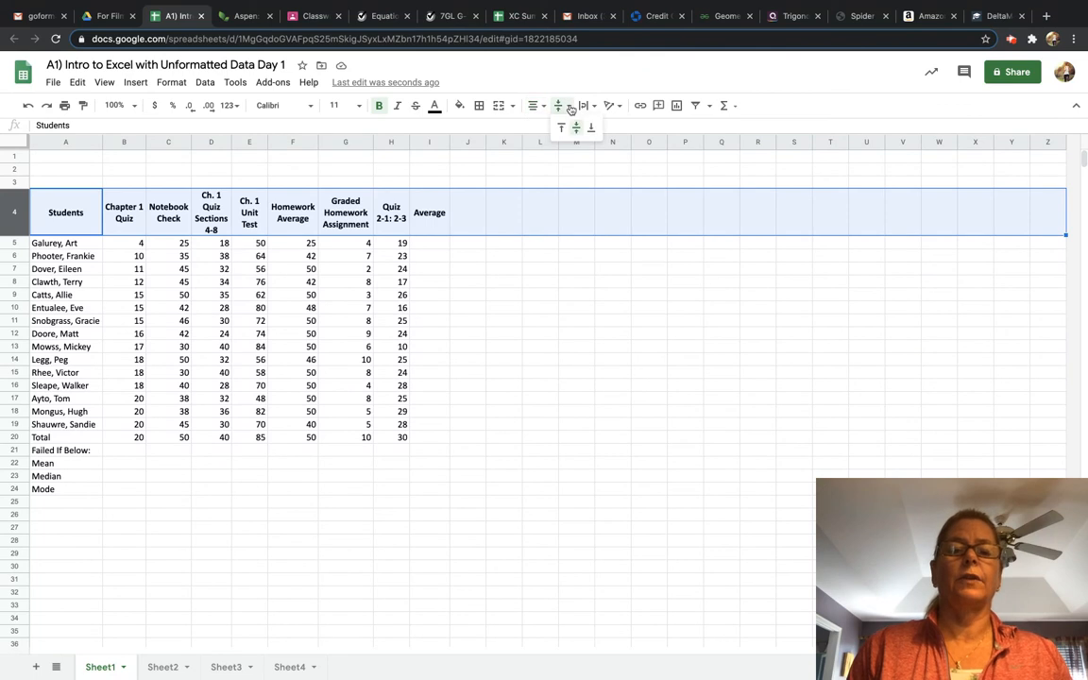
pyautogui.click(525, 281)
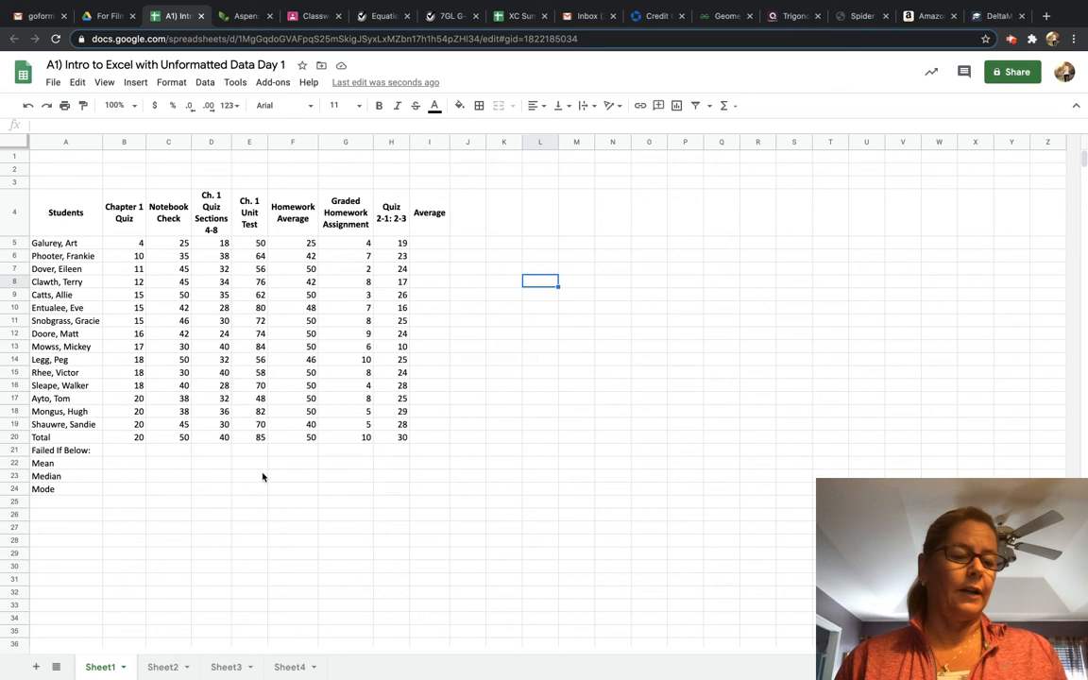
# Add all borders to the table range A4 to I24, then undo them.
pyautogui.click(469, 248)
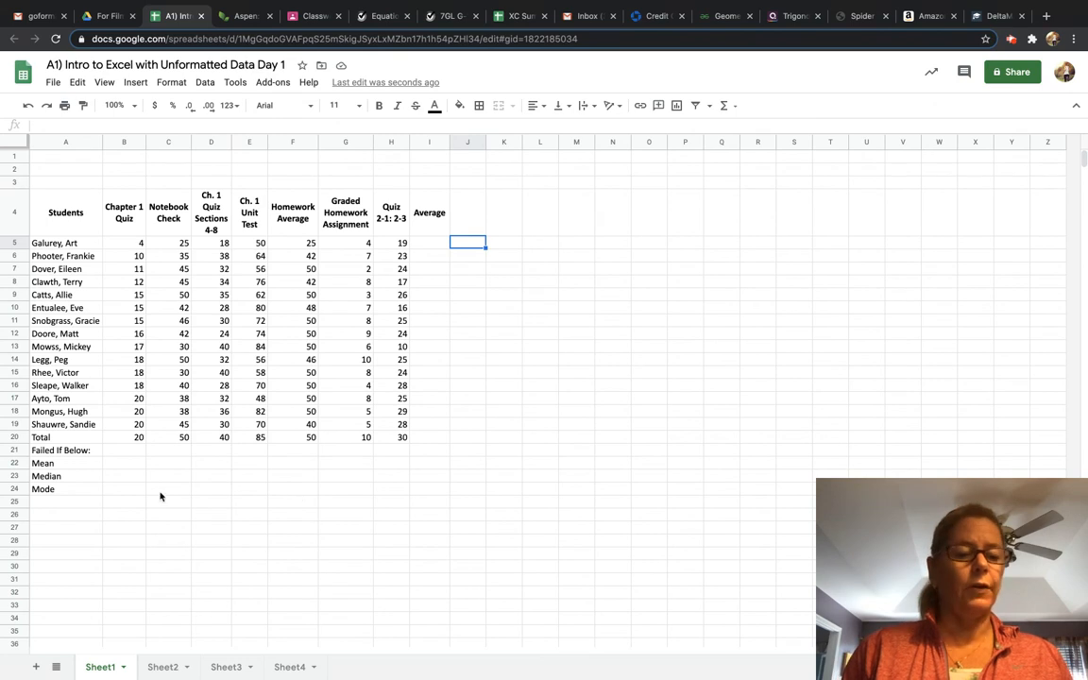
pyautogui.click(427, 492)
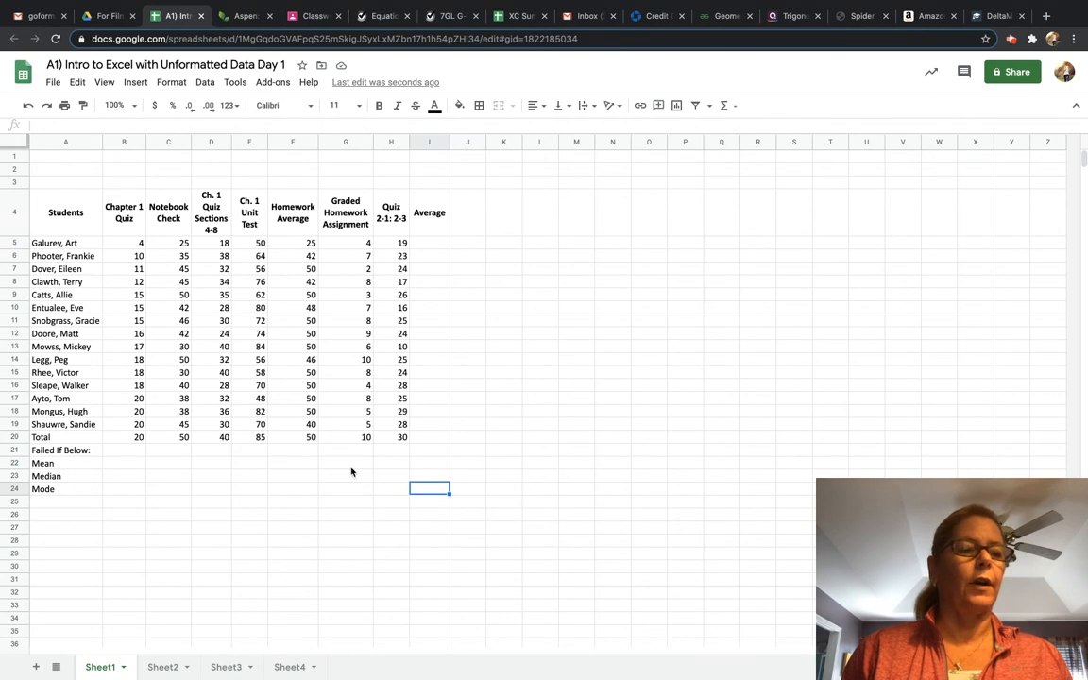
pyautogui.click(54, 213)
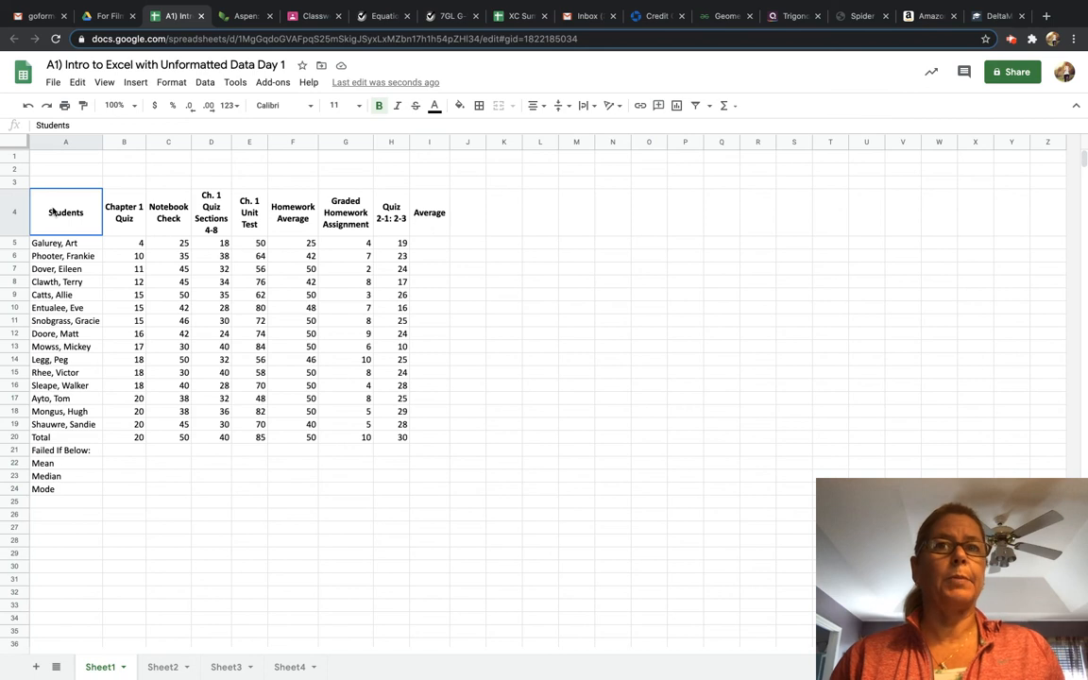
pyautogui.moveTo(54, 212); pyautogui.dragTo(428, 497)
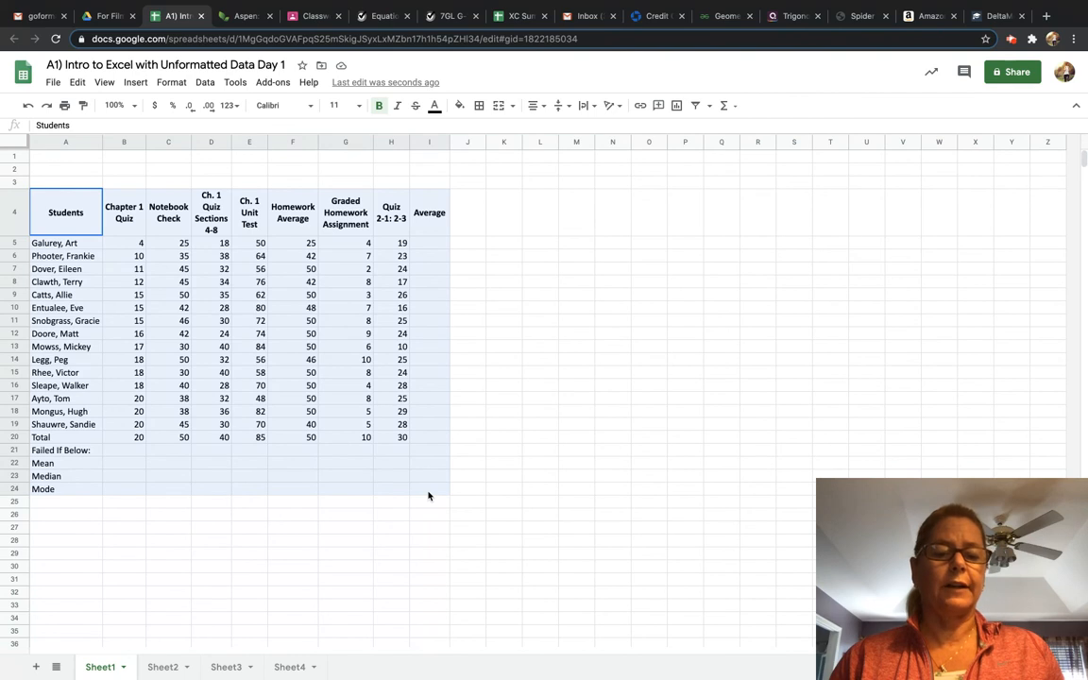
pyautogui.moveTo(428, 497); pyautogui.dragTo(428, 496)
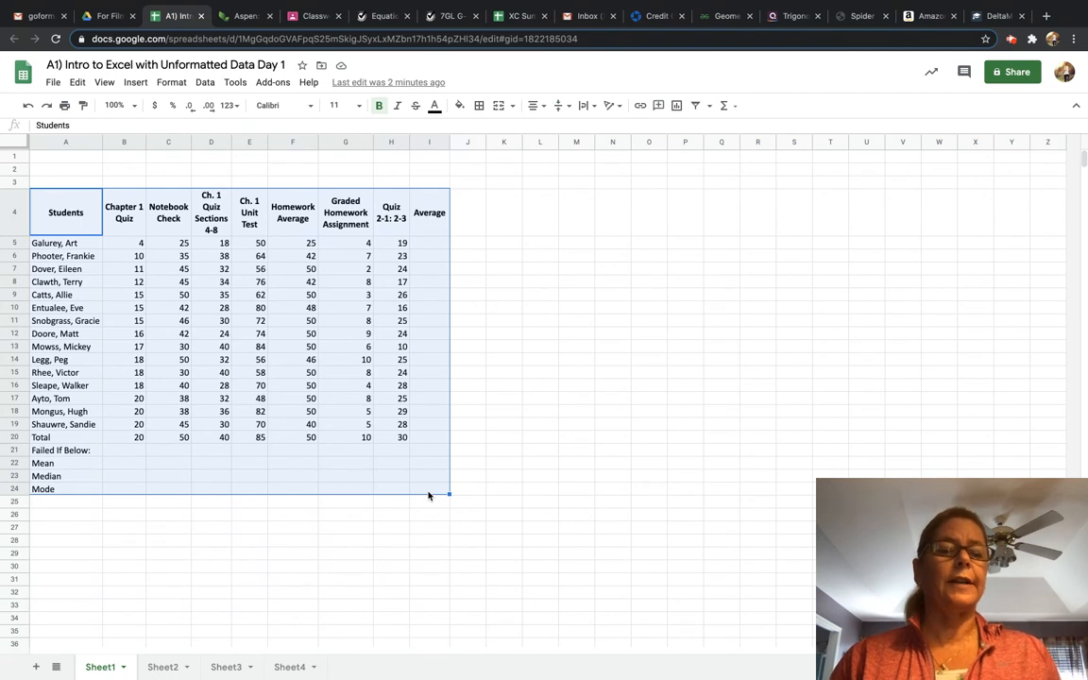
pyautogui.click(480, 106)
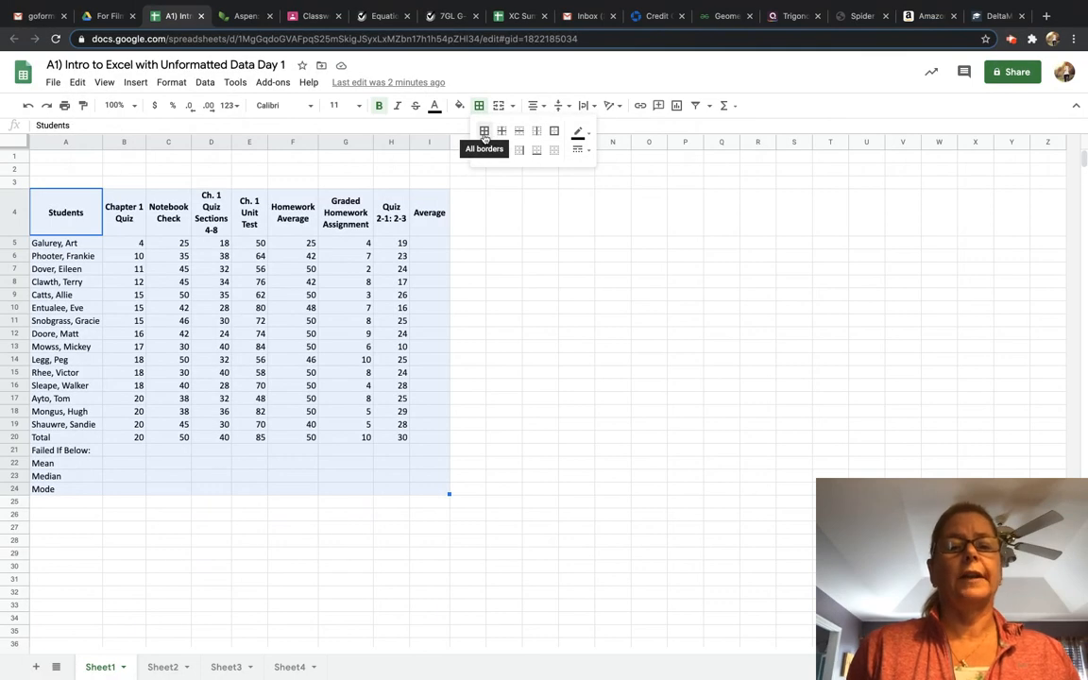
pyautogui.click(484, 132)
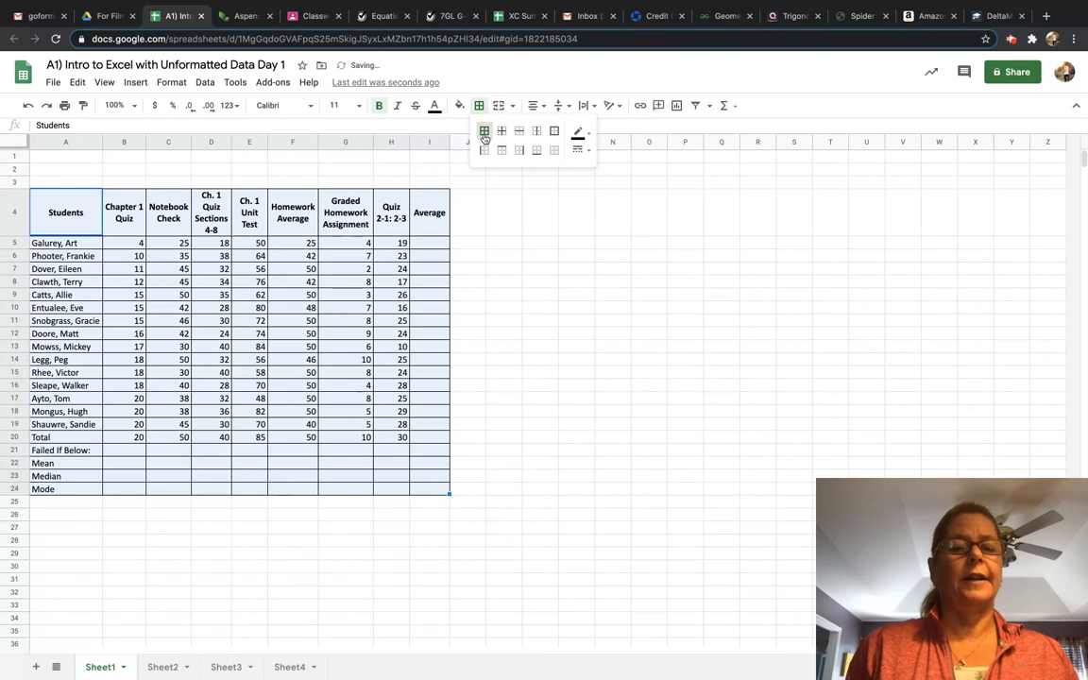
pyautogui.click(517, 259)
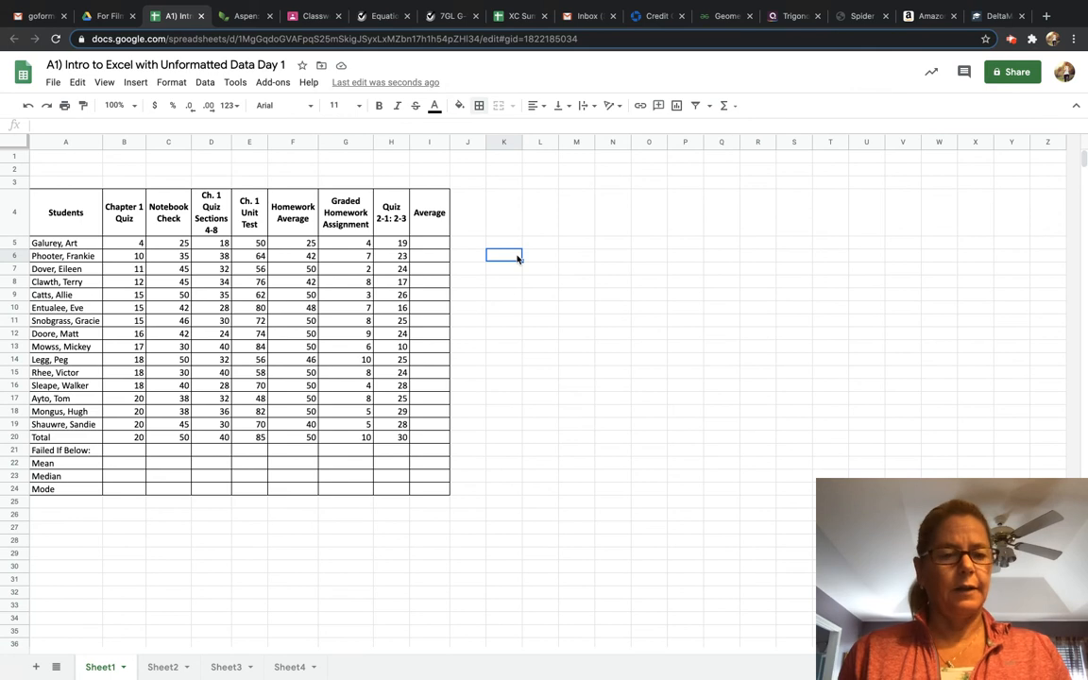
pyautogui.press('super+z')
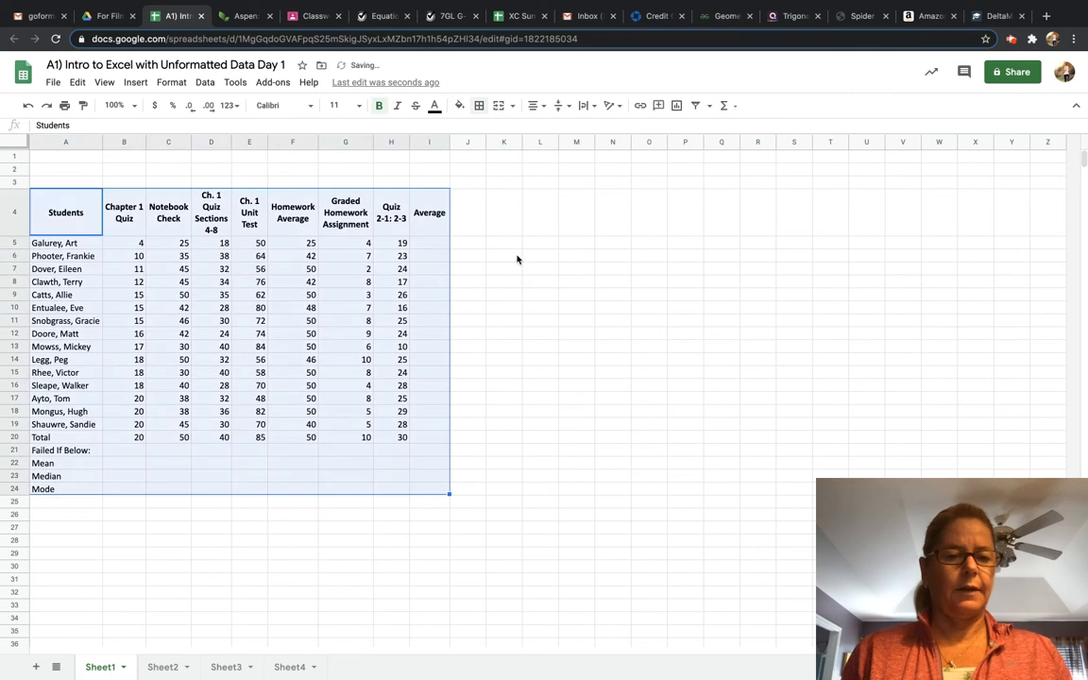
pyautogui.click(584, 298)
# Apply all borders to the table range A4 to I24.
pyautogui.click(68, 214)
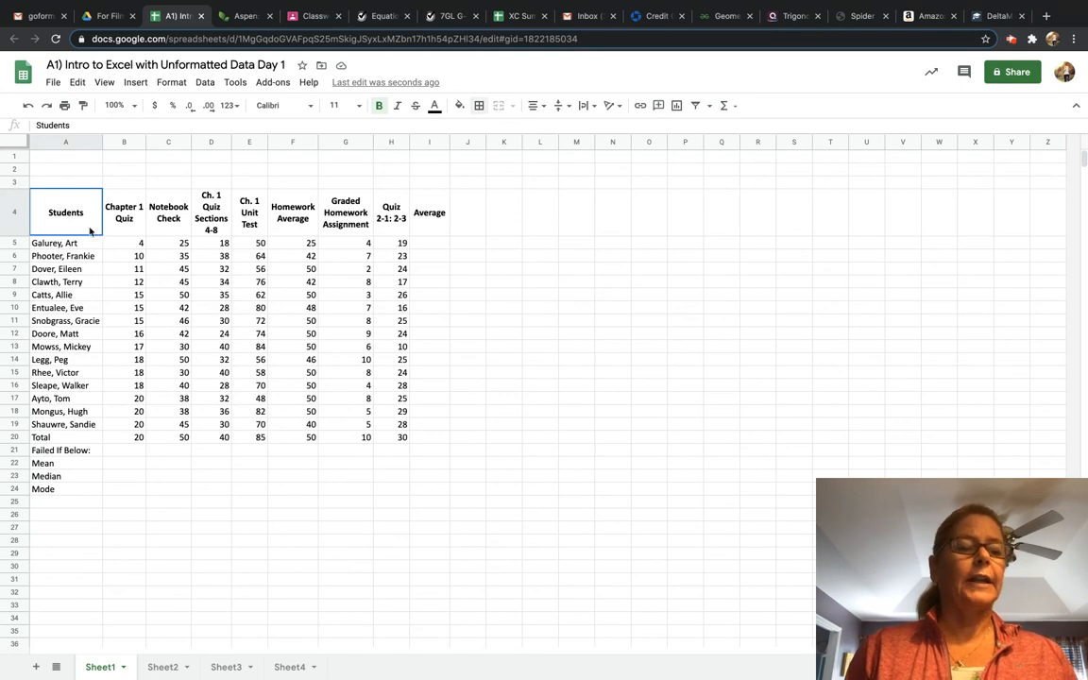
pyautogui.moveTo(89, 230); pyautogui.dragTo(434, 496)
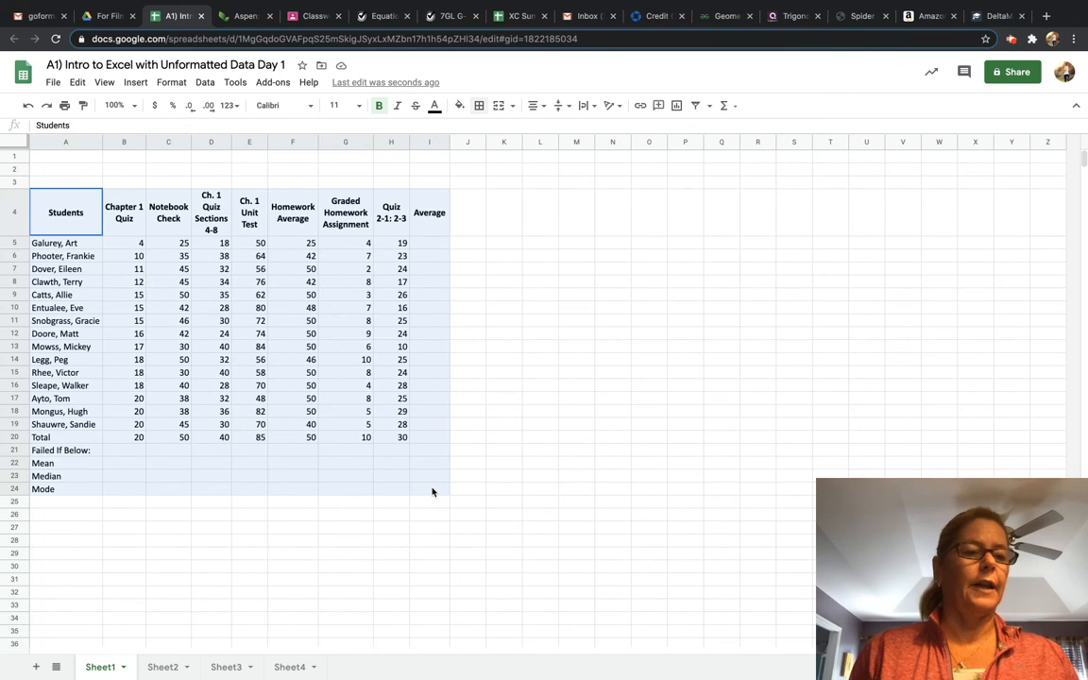
pyautogui.moveTo(432, 492); pyautogui.dragTo(432, 491)
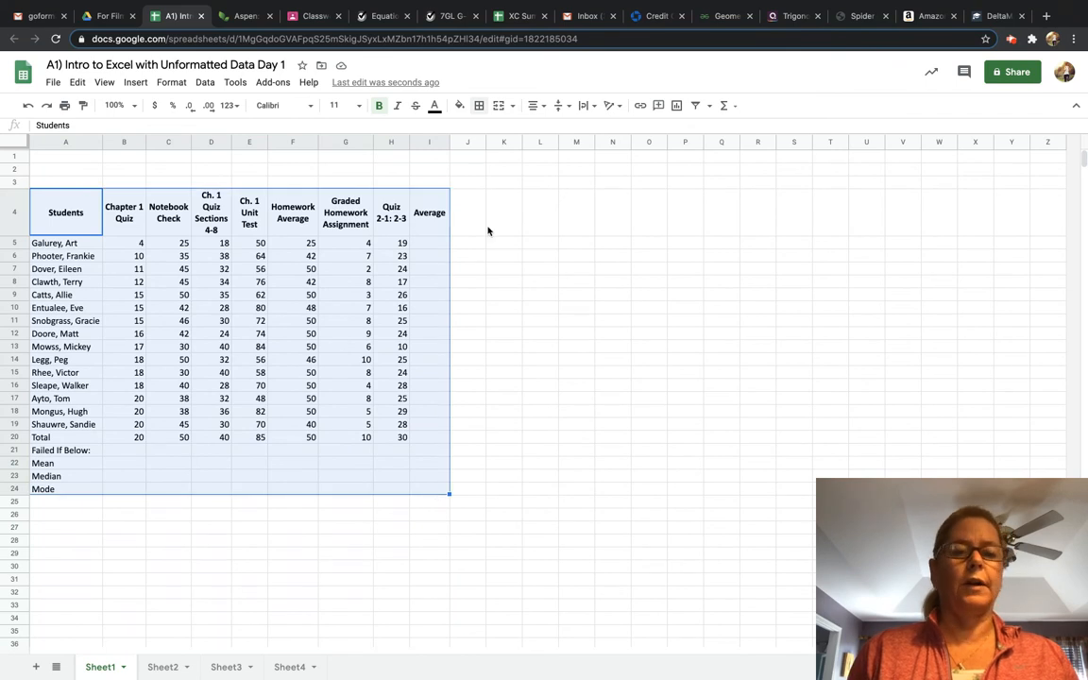
pyautogui.click(480, 108)
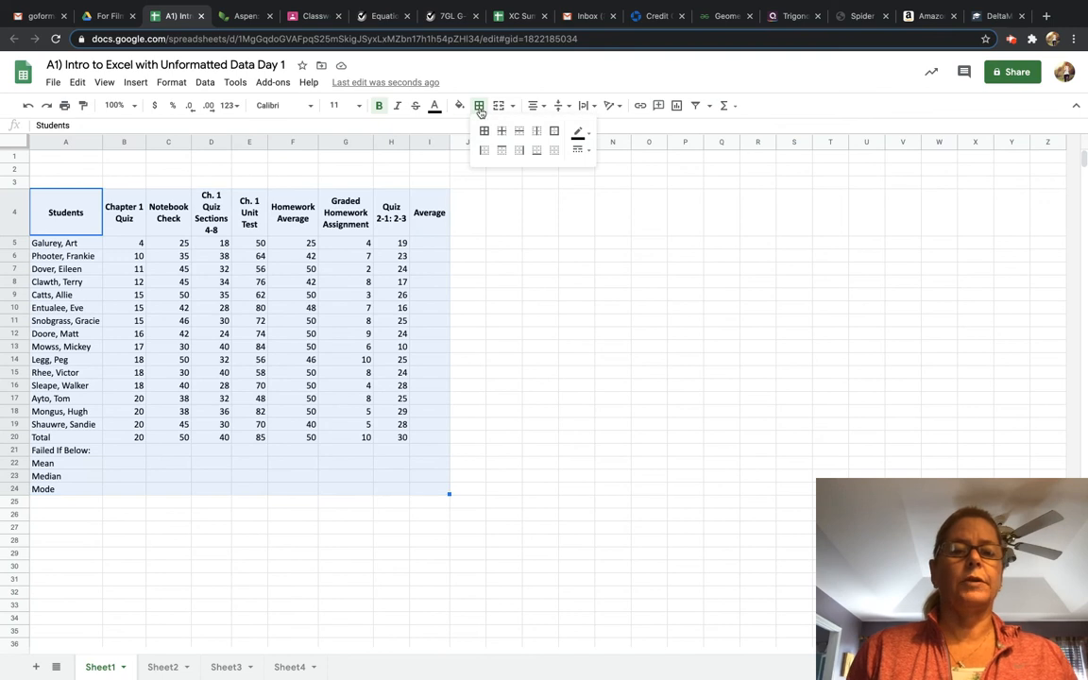
pyautogui.click(483, 133)
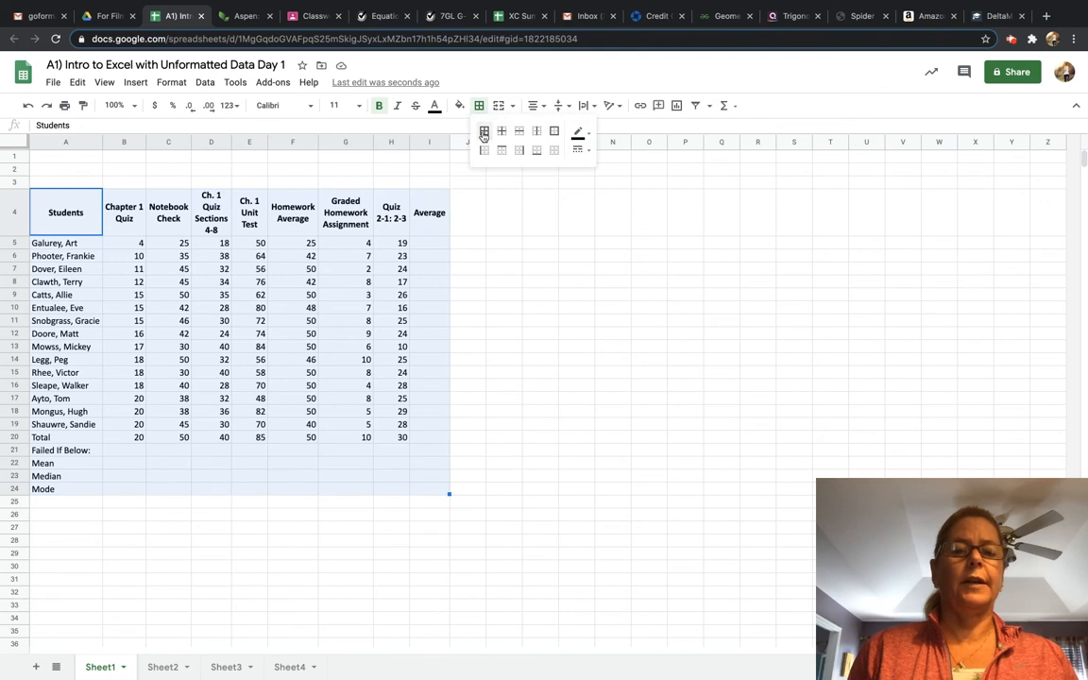
pyautogui.click(501, 267)
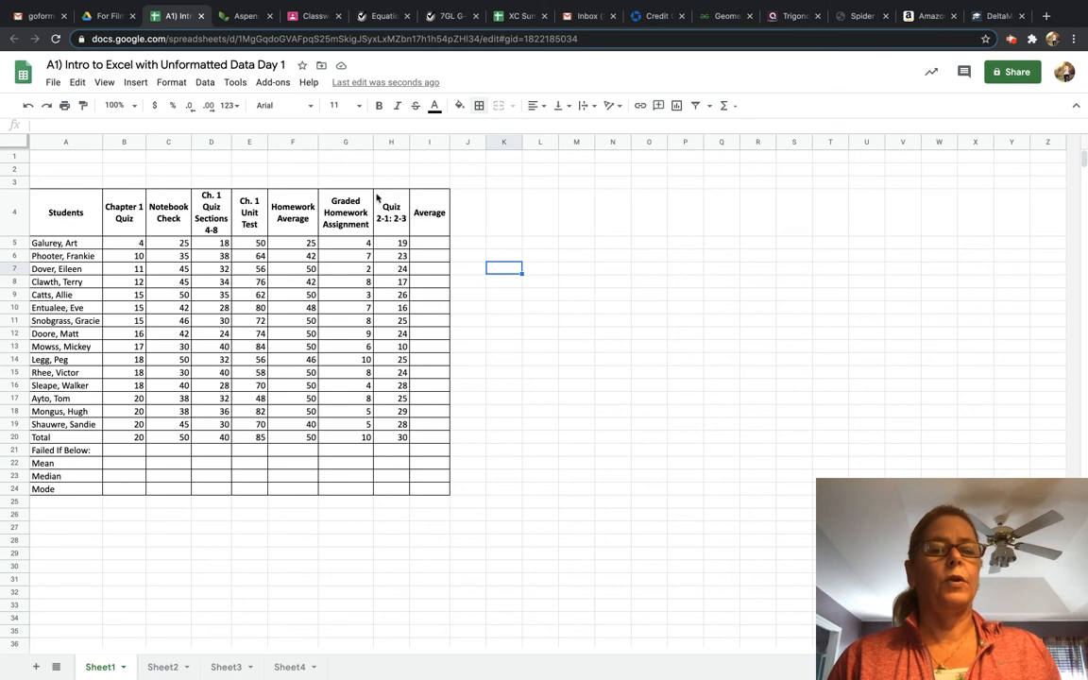
pyautogui.click(590, 107)
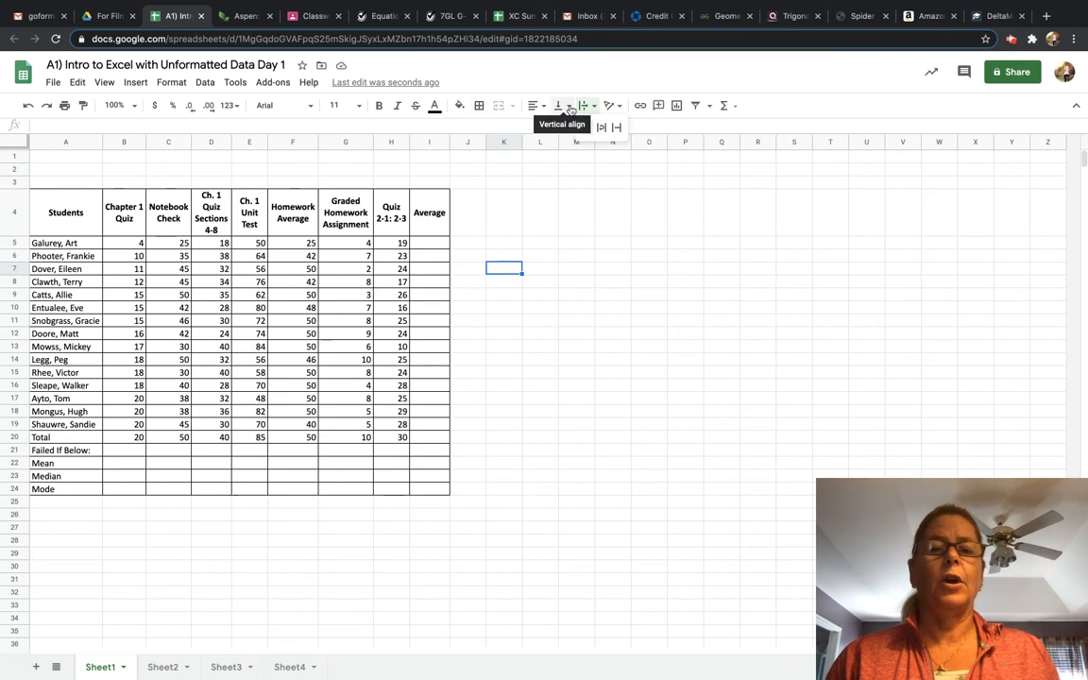
pyautogui.click(571, 109)
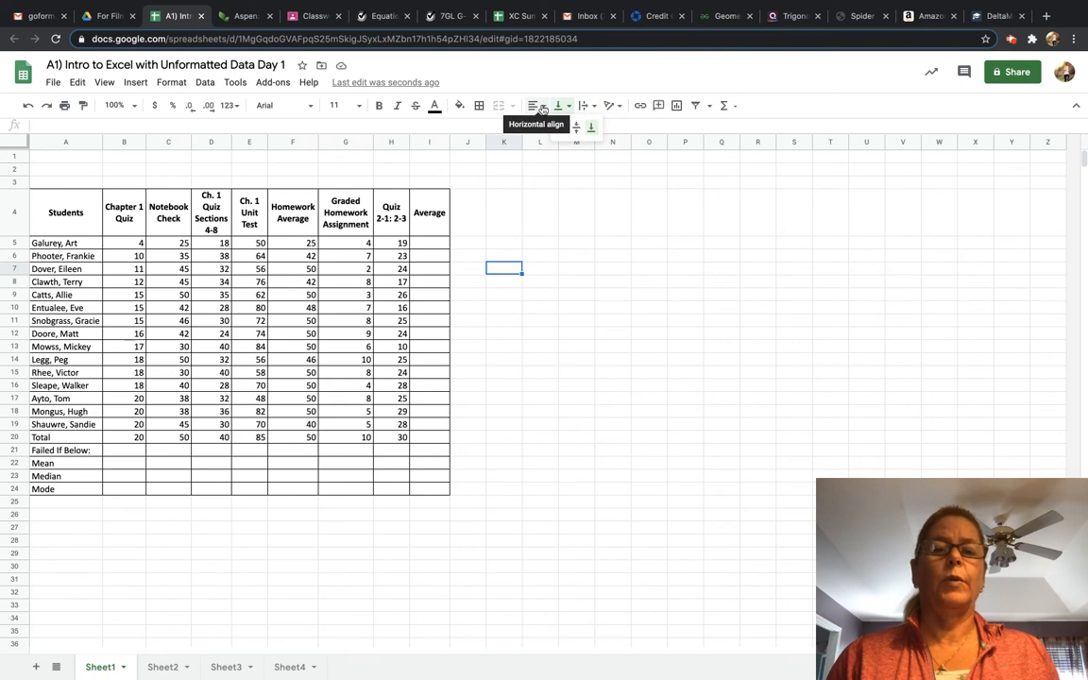
pyautogui.click(541, 108)
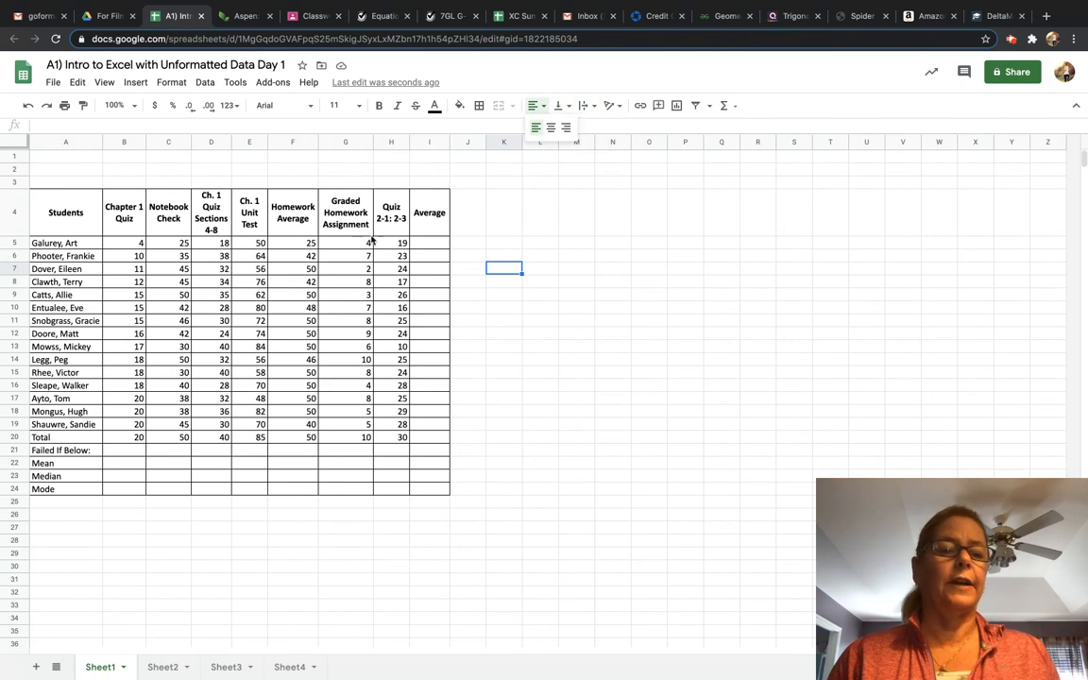
pyautogui.click(8, 217)
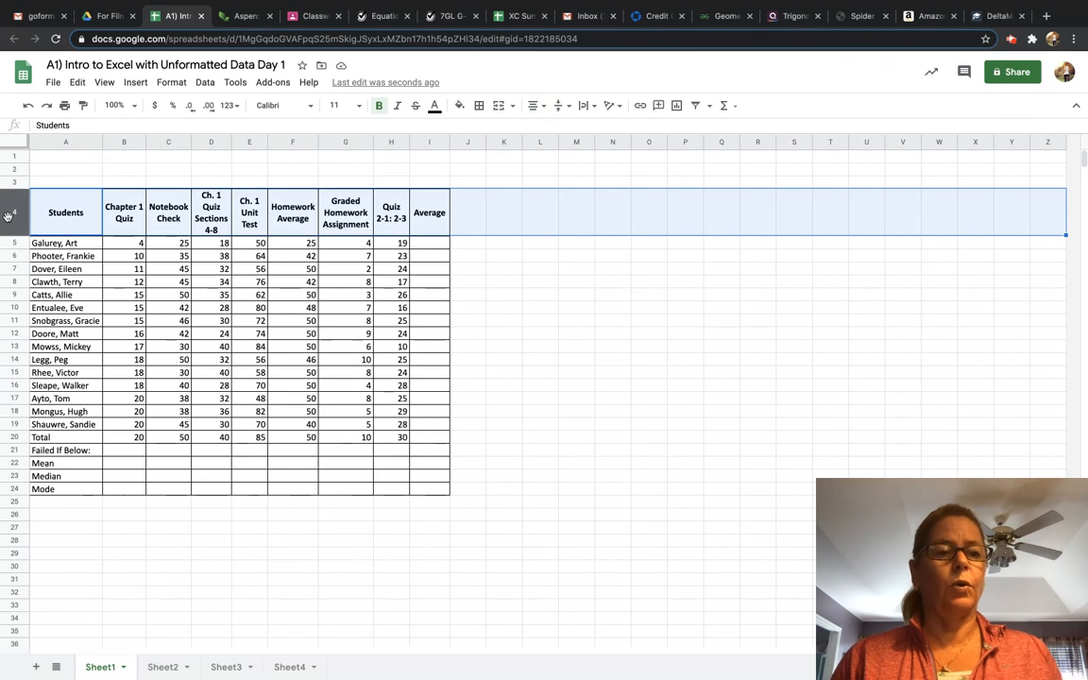
pyautogui.click(501, 310)
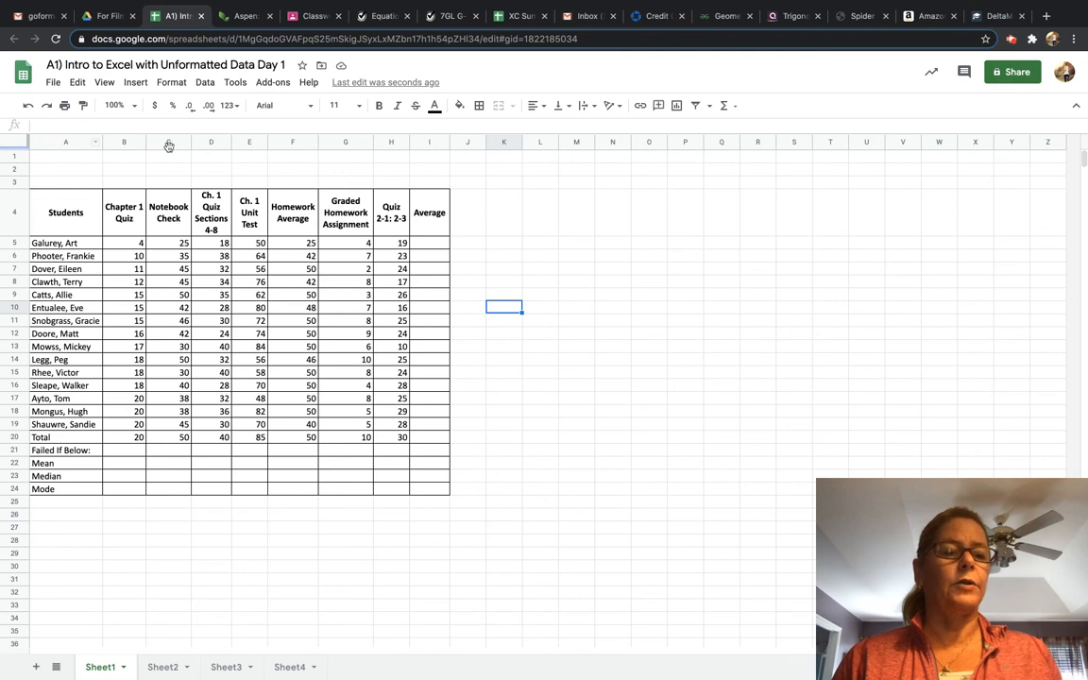